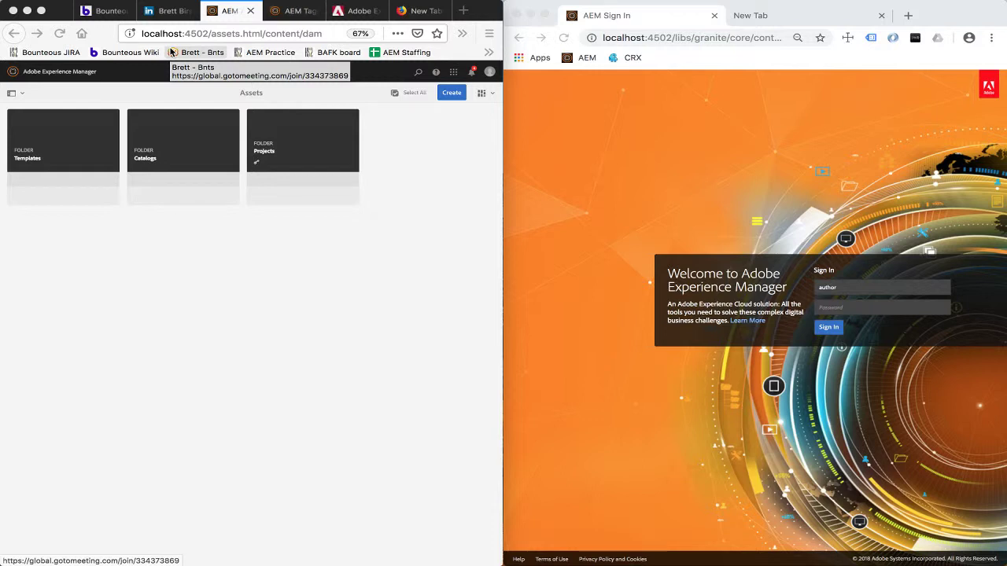
Leave the Assets folders for the AEM Tags console, which has no We.Retail namespace yet.
{"action": "left_click", "coordinate": [429, 313]}
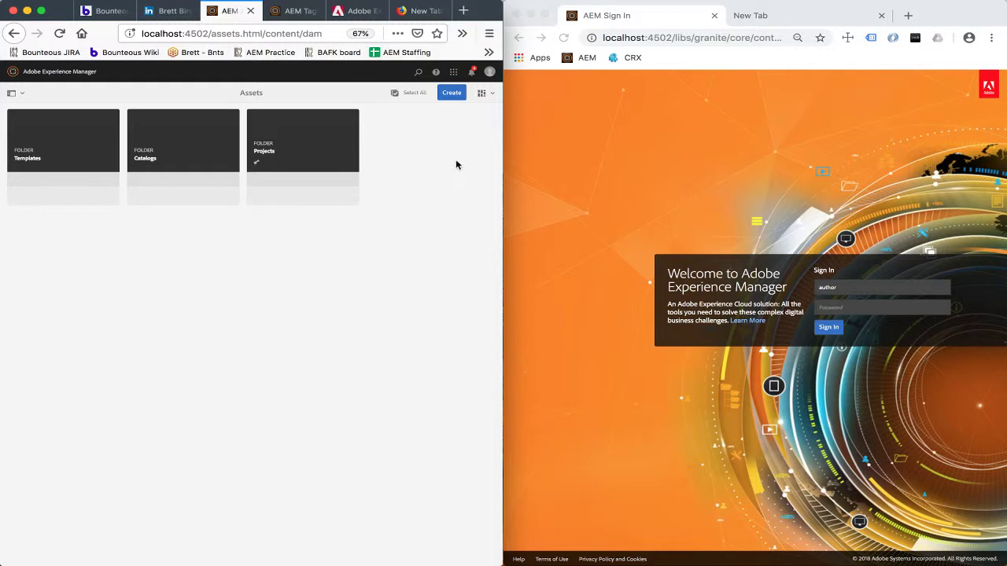
{"action": "left_click", "coordinate": [490, 72]}
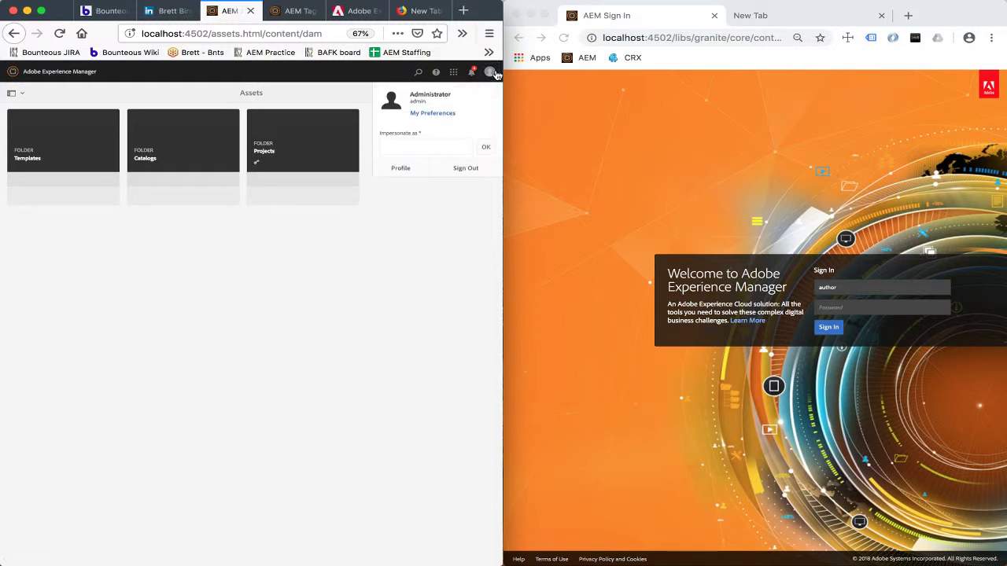
{"action": "left_click", "coordinate": [490, 72]}
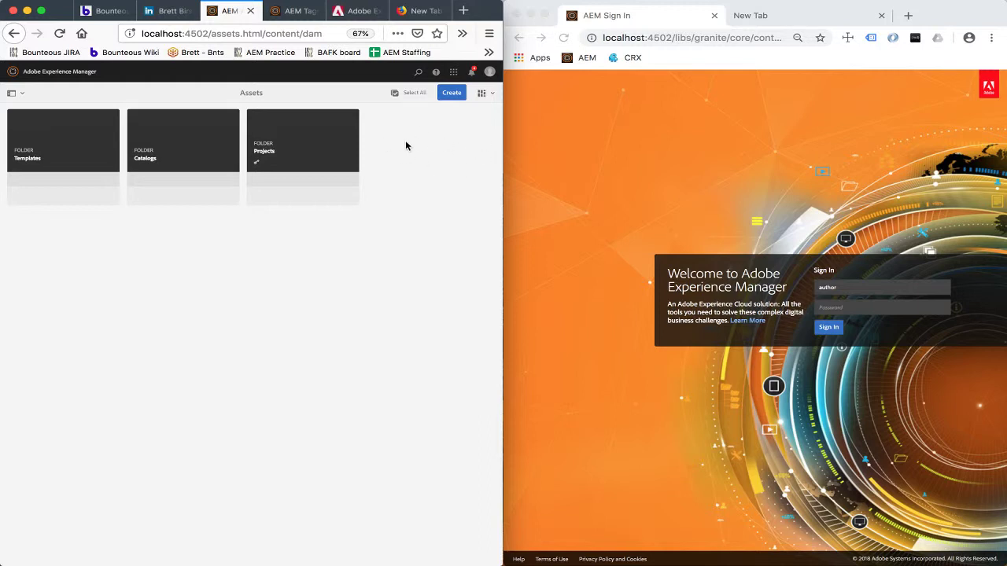
{"action": "key", "text": "ctrl+Tab"}
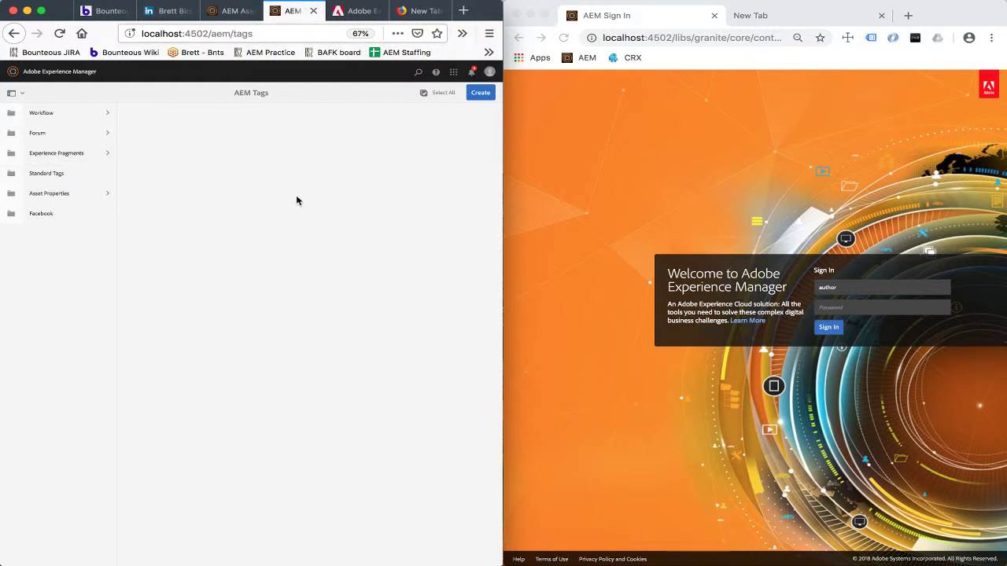
Bring up the Web Console JMX page for the Remote Asset Node Sync MBean.
{"action": "left_click", "coordinate": [357, 14]}
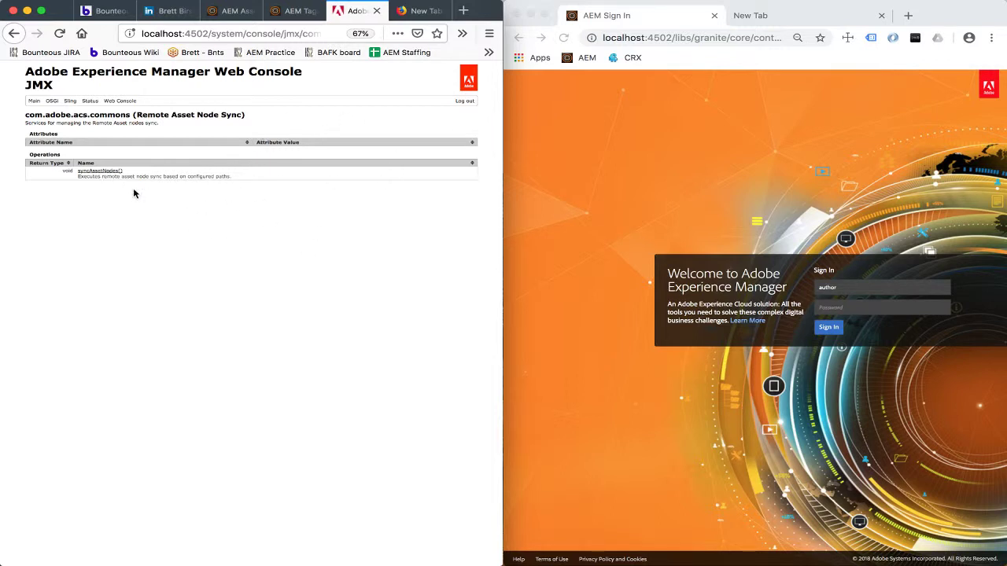
Invoke the syncAssetNodes() operation and wait for it to return a (null) result.
{"action": "left_click", "coordinate": [101, 170]}
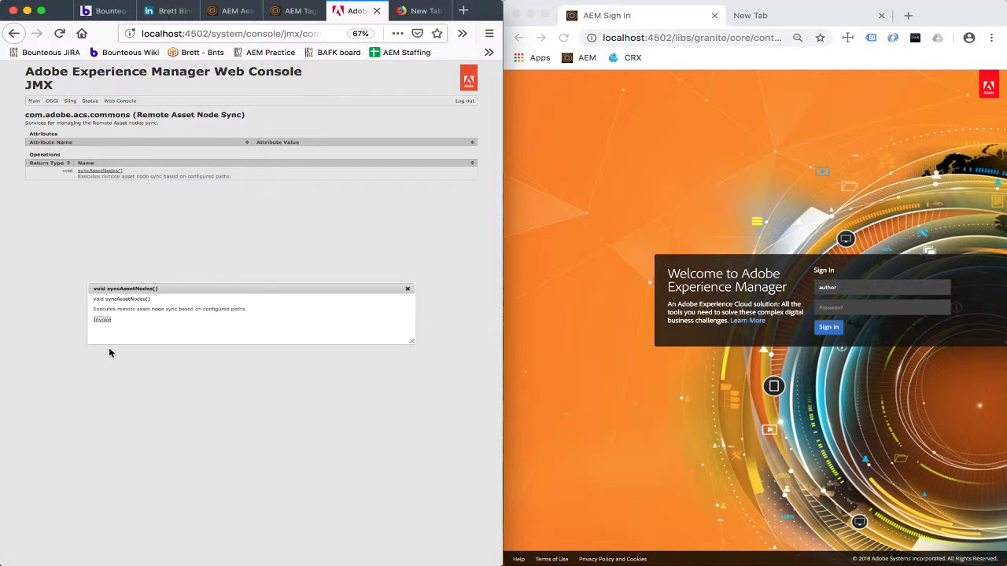
{"action": "left_click", "coordinate": [100, 321]}
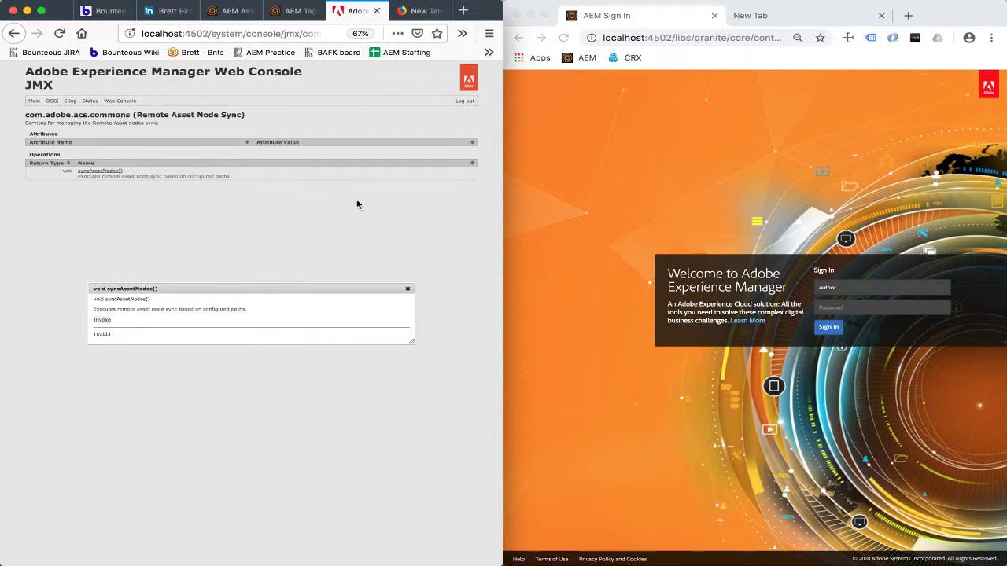
Inspect the synced We.Retail > Apparel > Glasses tags, then return to Assets showing the We.Retail folder.
{"action": "left_click", "coordinate": [407, 288]}
{"action": "left_click", "coordinate": [295, 12]}
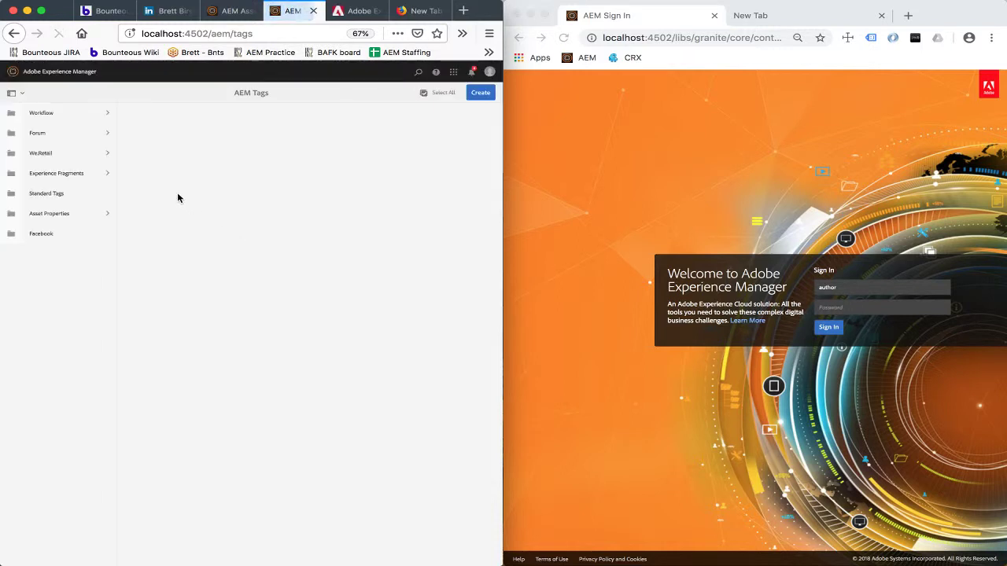
{"action": "left_click", "coordinate": [43, 154]}
{"action": "left_click", "coordinate": [195, 140]}
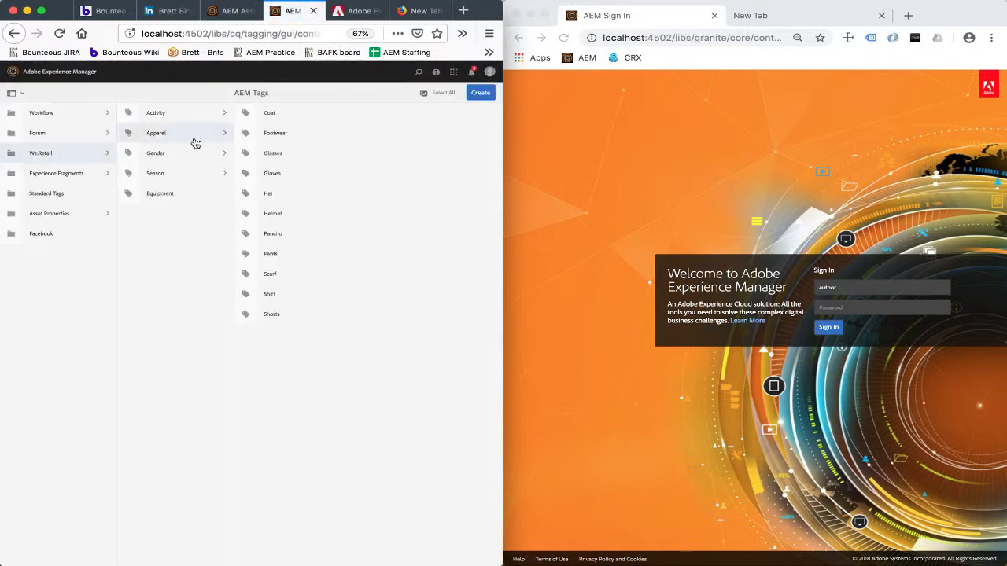
{"action": "left_click", "coordinate": [288, 161]}
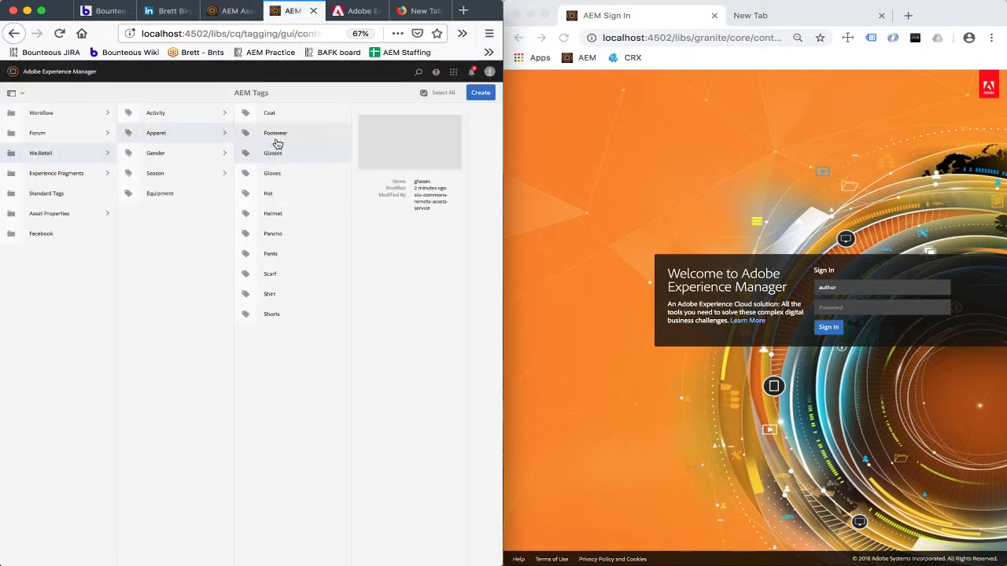
{"action": "left_click", "coordinate": [243, 17]}
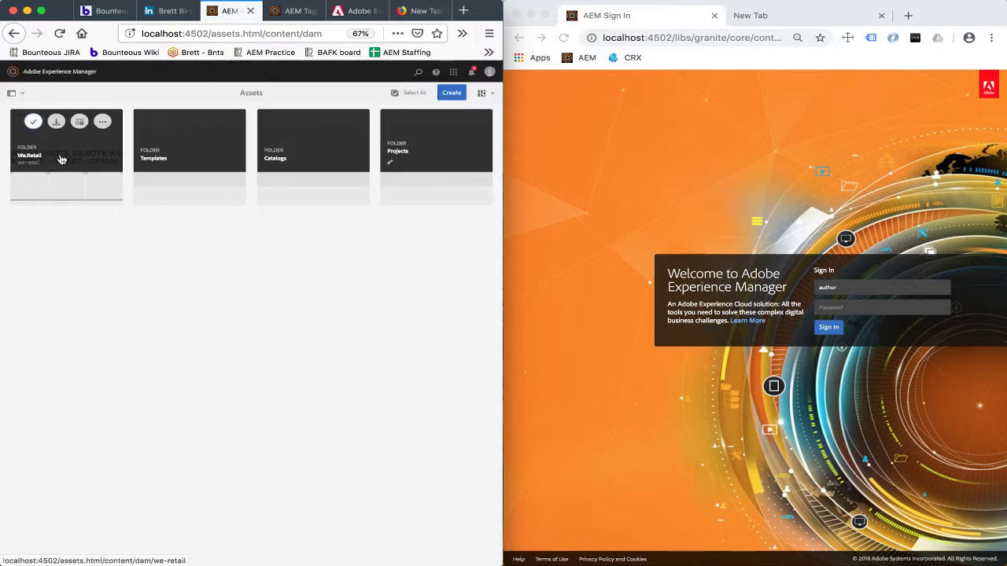
Browse We.Retail > English > Activities > Biking, where eight images show Remote Asset placeholders.
{"action": "left_click", "coordinate": [61, 160]}
{"action": "left_click", "coordinate": [81, 158]}
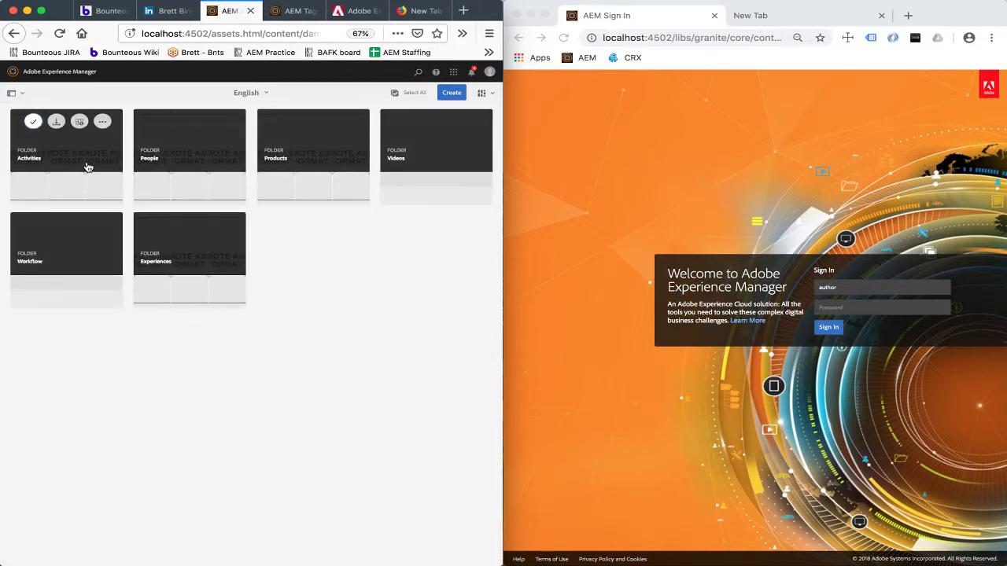
{"action": "left_click", "coordinate": [88, 167]}
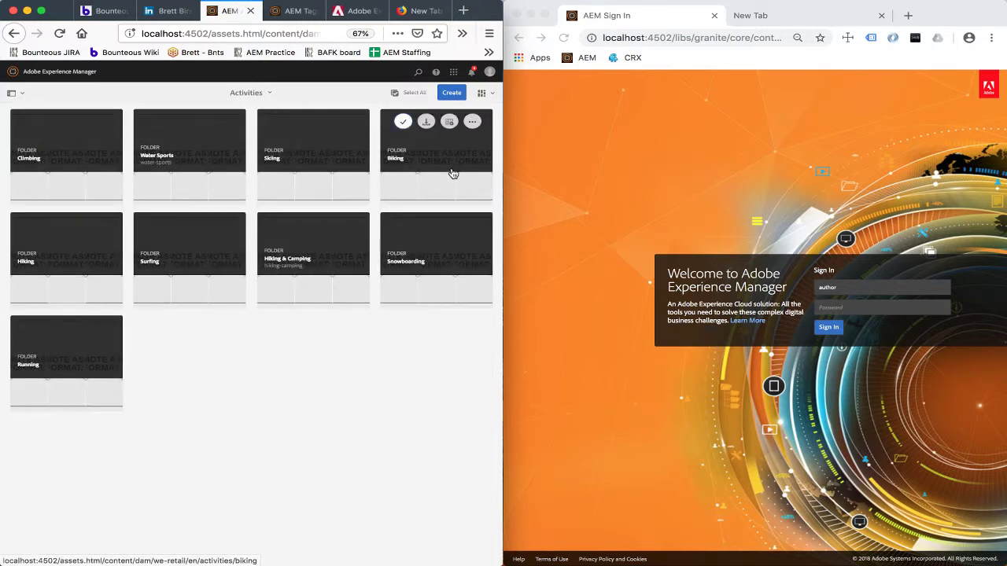
{"action": "left_click", "coordinate": [453, 173]}
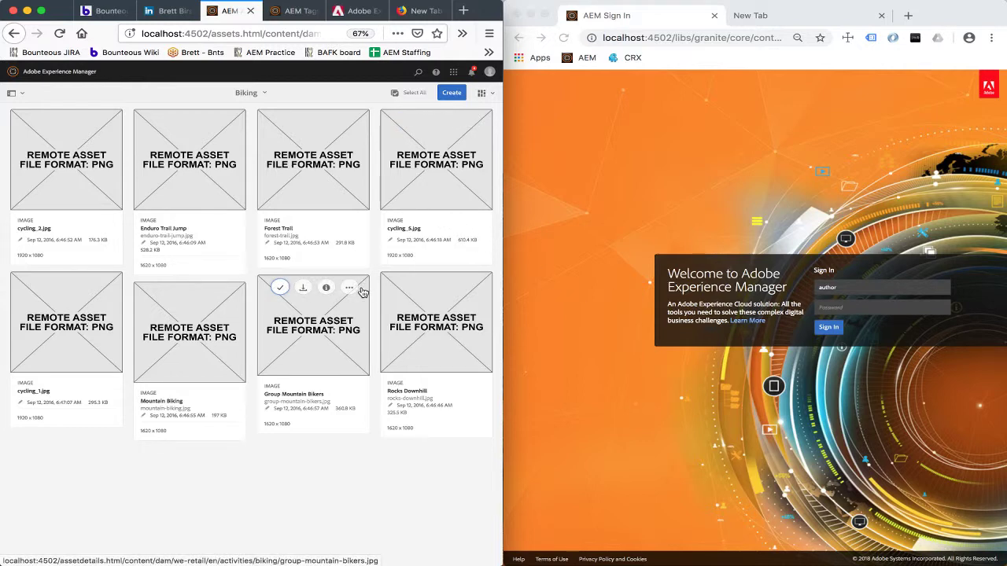
Sign in to the second AEM session in Chrome with the account password.
{"action": "left_click", "coordinate": [854, 307]}
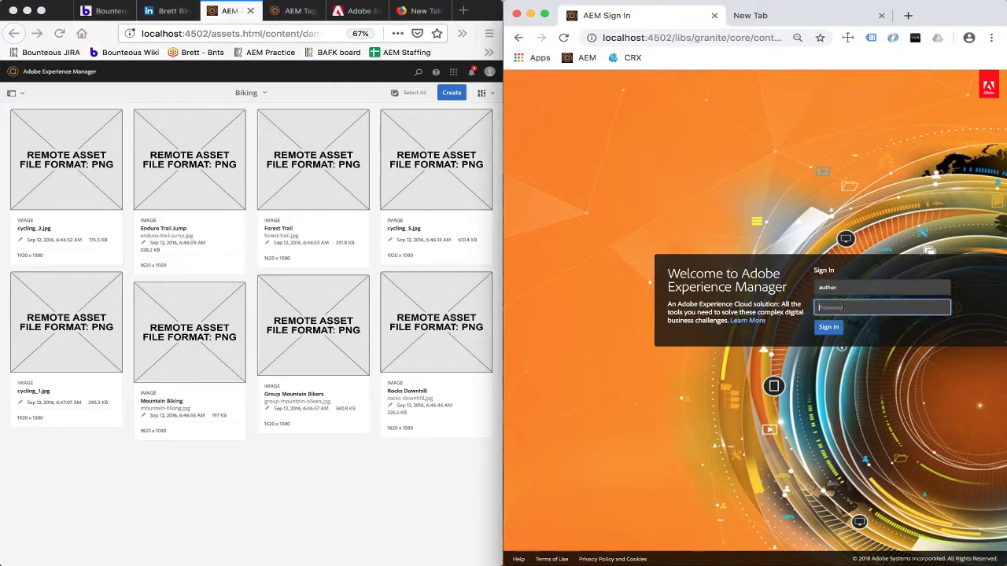
{"action": "type", "text": "author"}
{"action": "key", "text": "Return"}
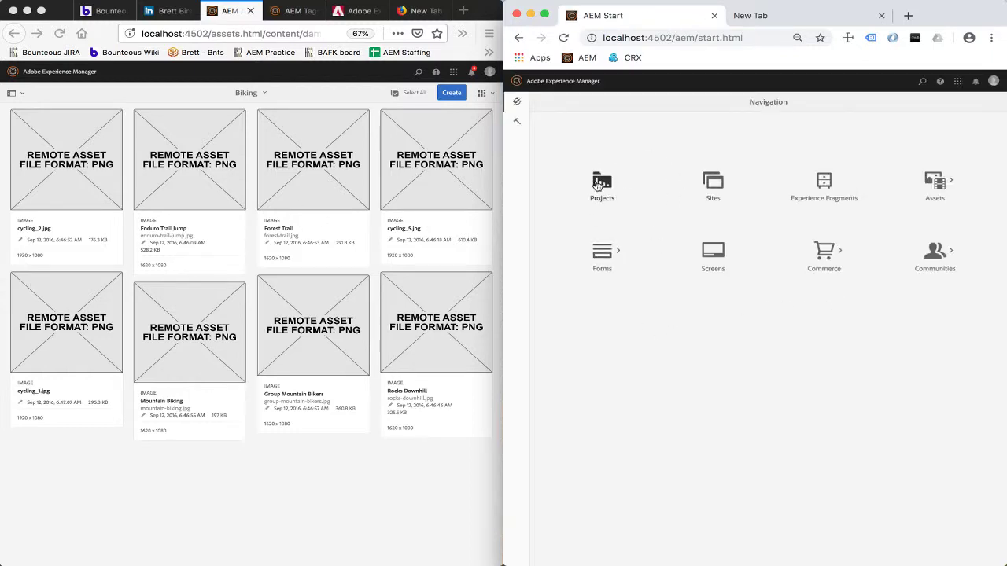
Open Assets > Files > We.Retail > Activities in the Chrome session.
{"action": "left_click", "coordinate": [935, 182]}
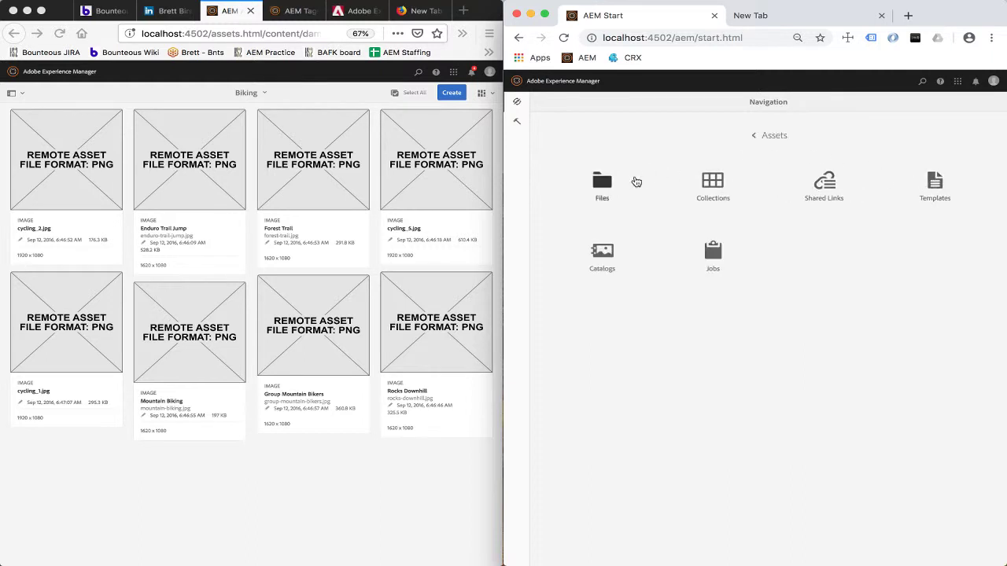
{"action": "left_click", "coordinate": [628, 184]}
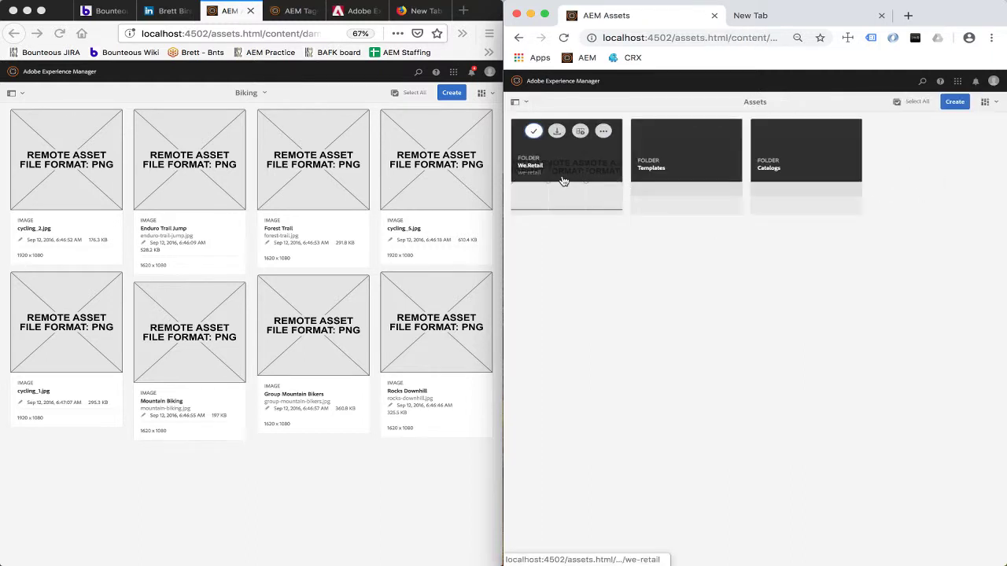
{"action": "left_click", "coordinate": [626, 181]}
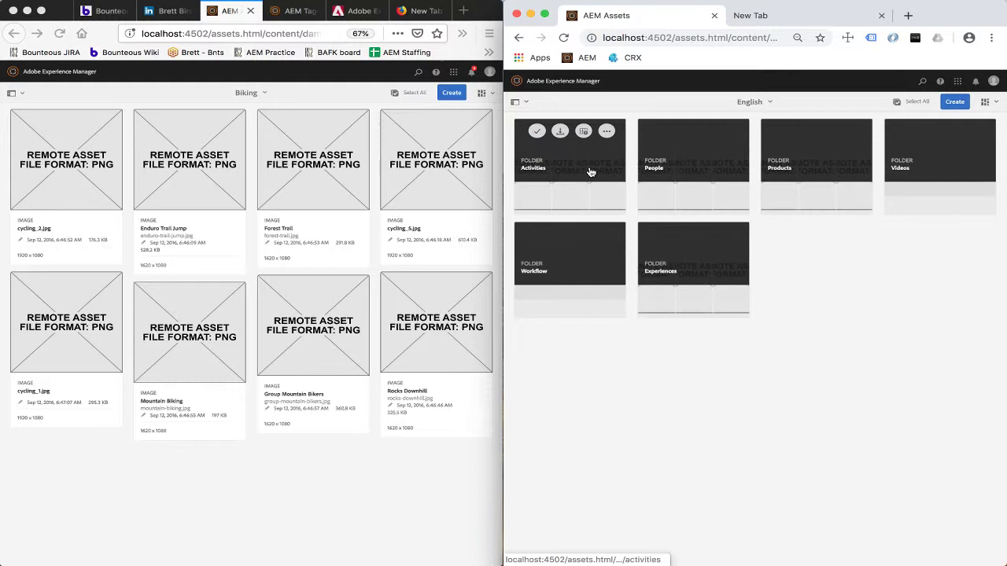
{"action": "left_click", "coordinate": [616, 189]}
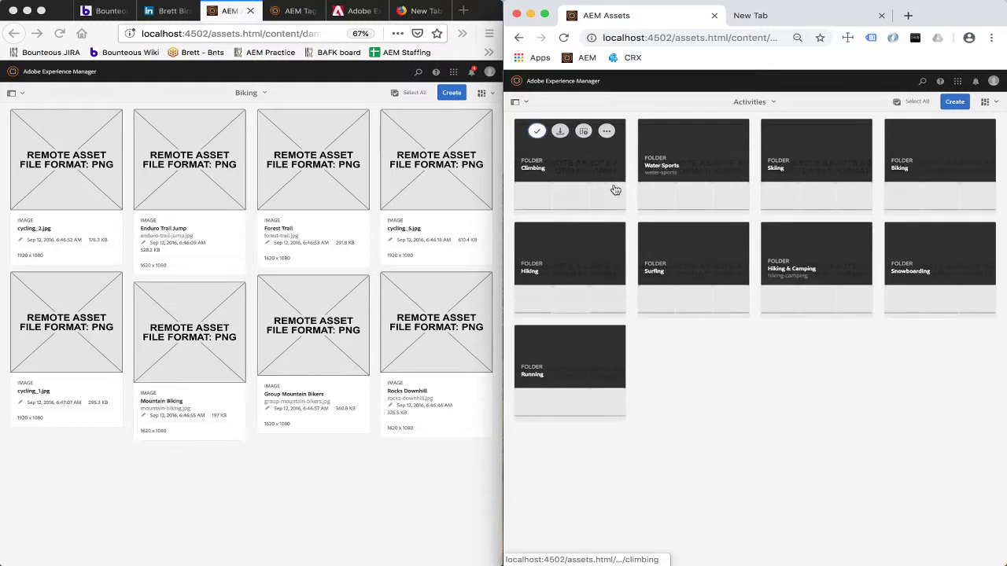
Open the Biking folder in Chrome so its eight images load as real thumbnails.
{"action": "left_click", "coordinate": [949, 186]}
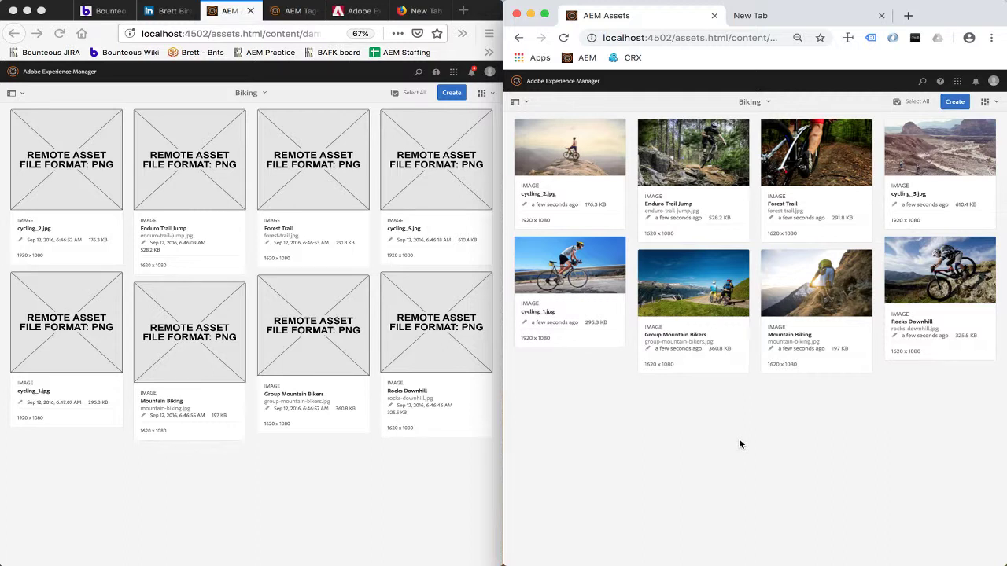
Reload the Biking page in Firefox, then go up to Activities and open the Hiking folder.
{"action": "left_click", "coordinate": [259, 490]}
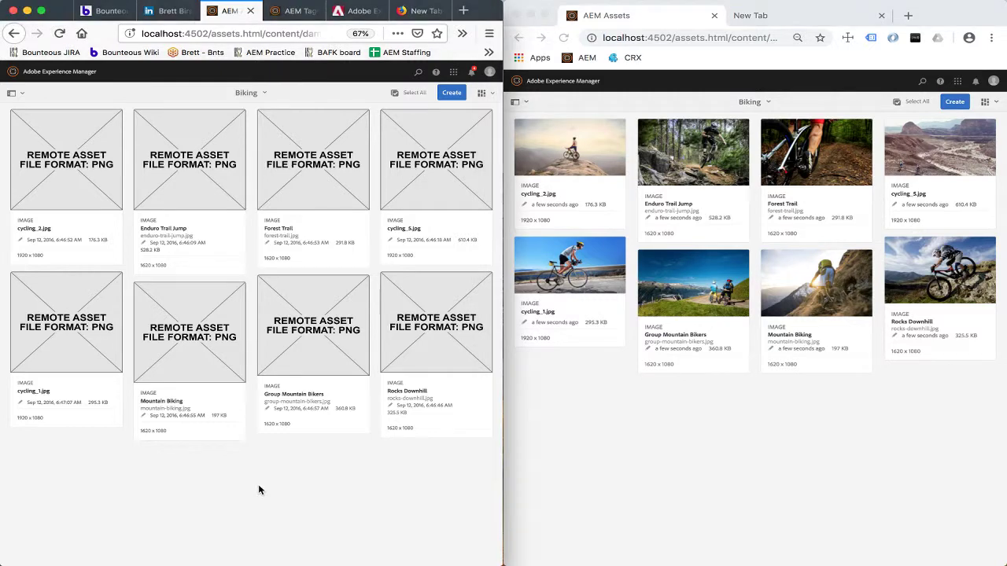
{"action": "key", "text": "super+r"}
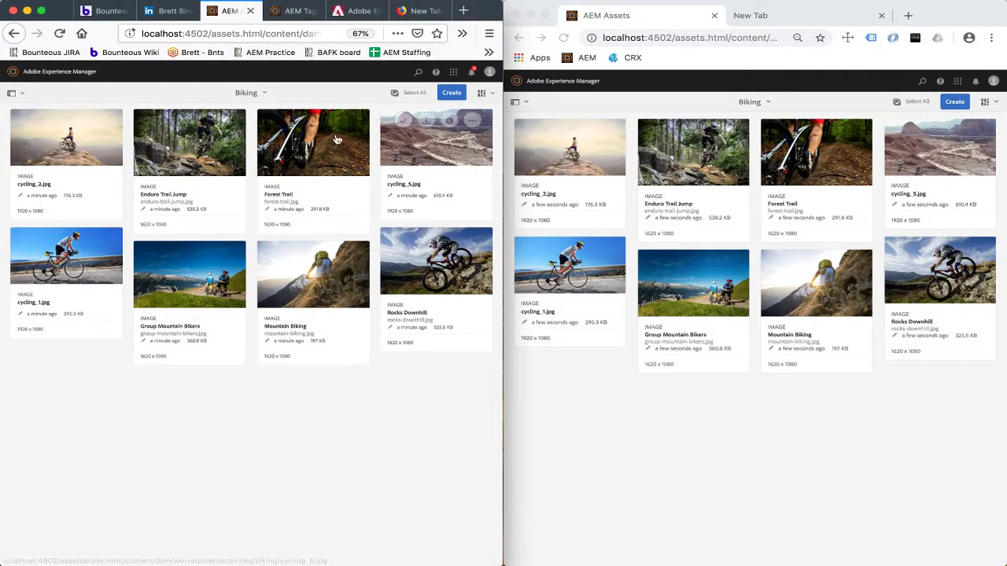
{"action": "left_click", "coordinate": [262, 93]}
{"action": "left_click", "coordinate": [242, 110]}
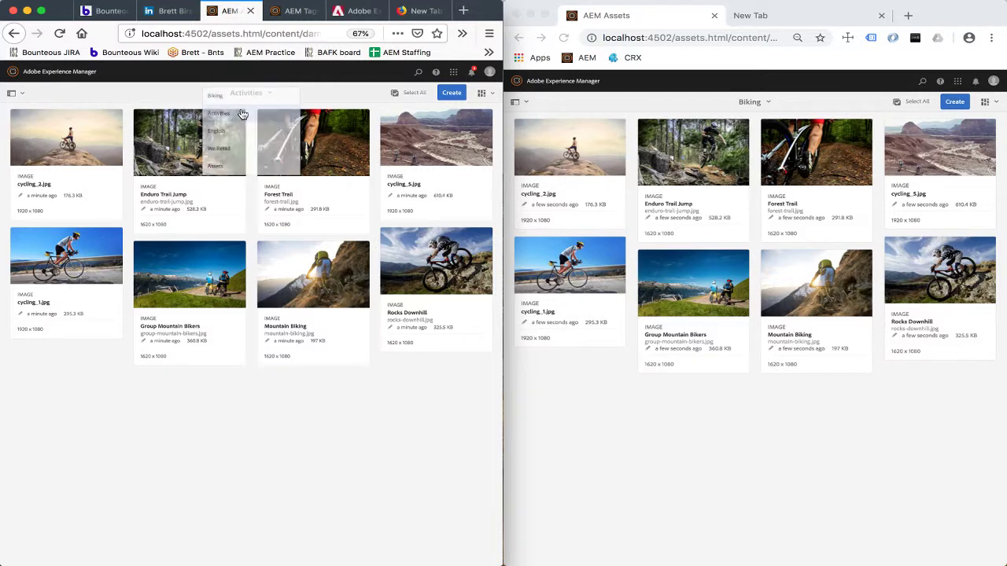
{"action": "left_click", "coordinate": [48, 253]}
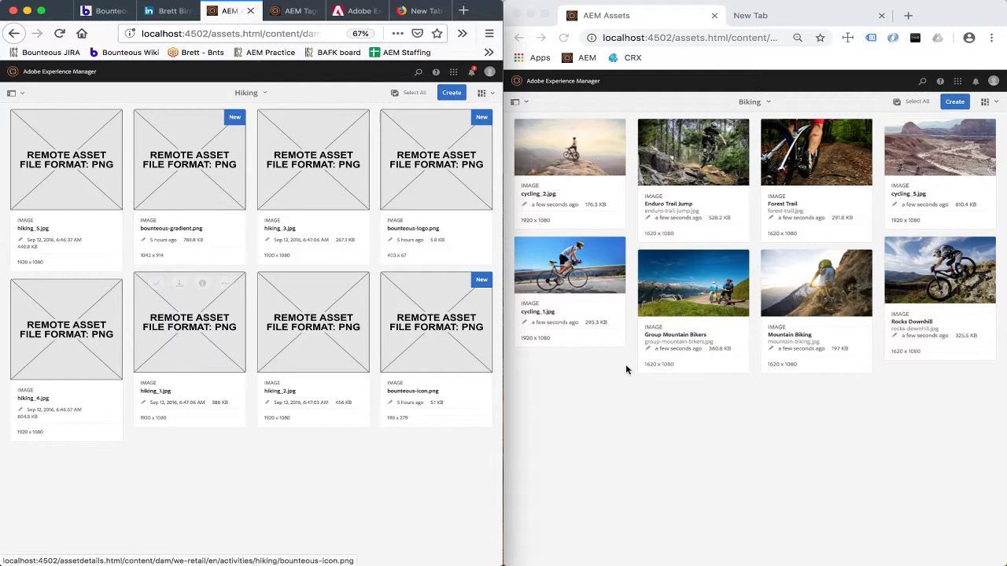
{"action": "left_click", "coordinate": [707, 433]}
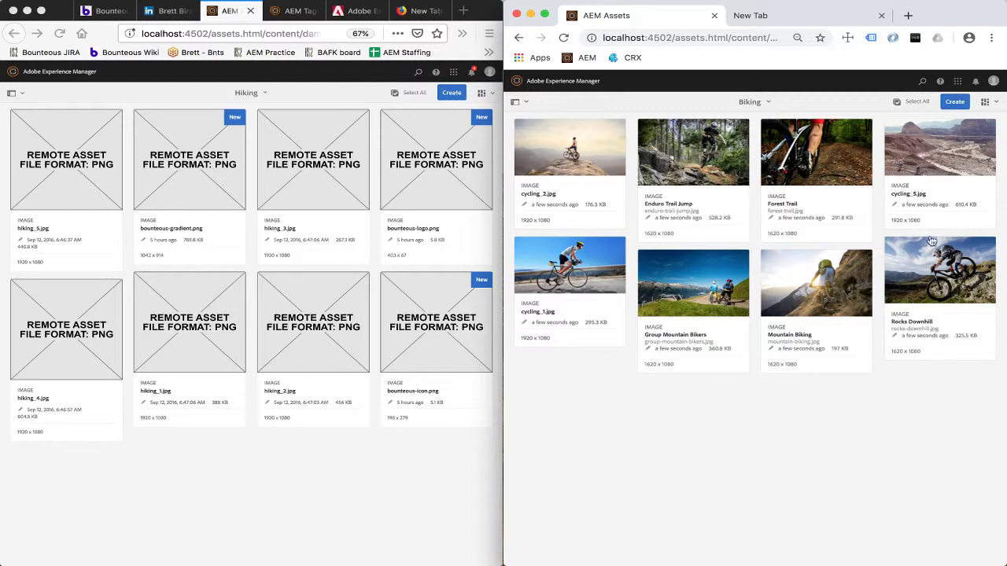
From the Assets root in Chrome, search for 'Bounteous' (correcting 'Bouteous'), returning 7 images.
{"action": "left_click", "coordinate": [763, 102]}
{"action": "left_click", "coordinate": [720, 176]}
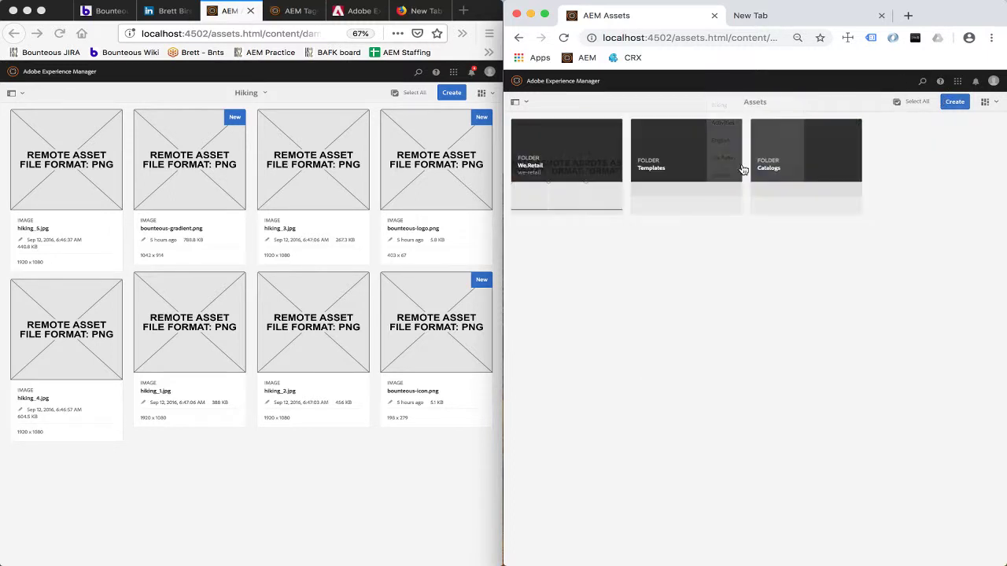
{"action": "left_click", "coordinate": [921, 83]}
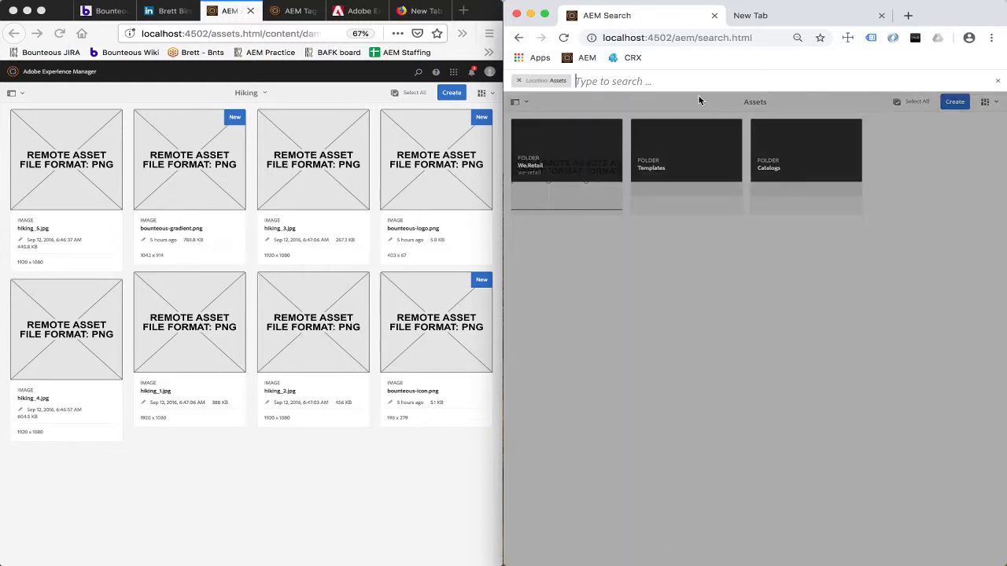
{"action": "type", "text": "Bouteous"}
{"action": "key", "text": "Return"}
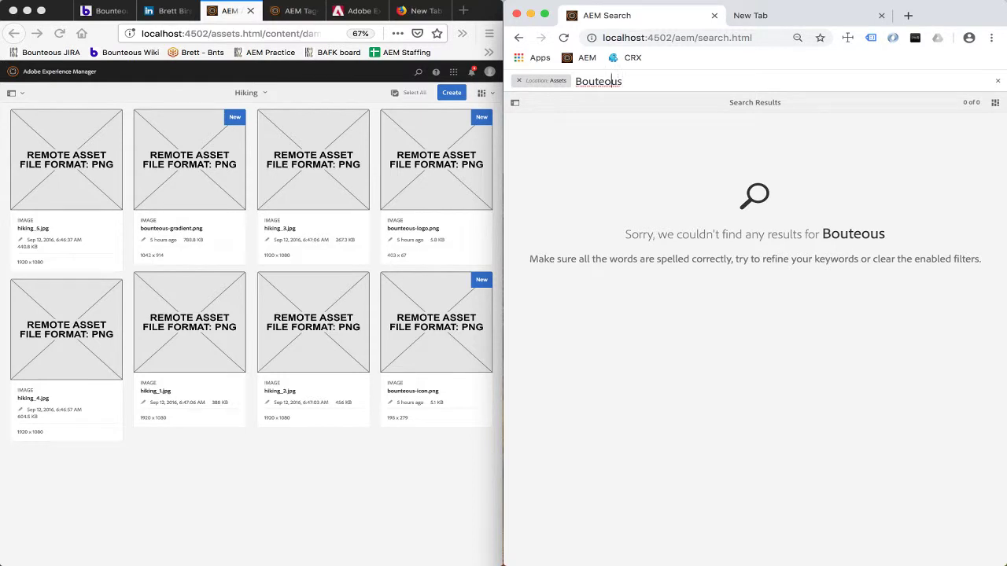
{"action": "type", "text": "n"}
{"action": "key", "text": "Return"}
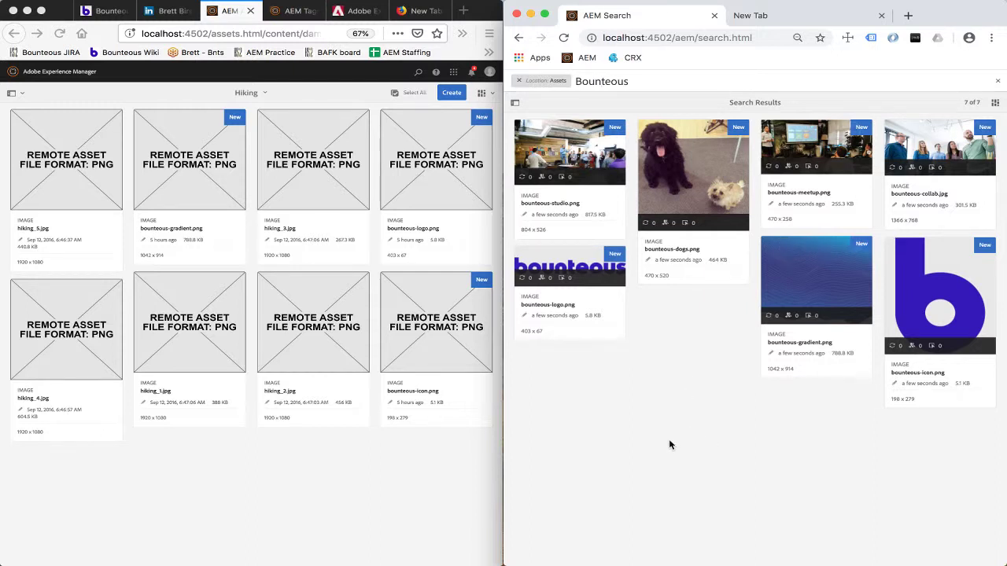
Reload the Firefox Hiking folder so bounteous-gradient, logo and icon images show real thumbnails.
{"action": "left_click", "coordinate": [366, 488]}
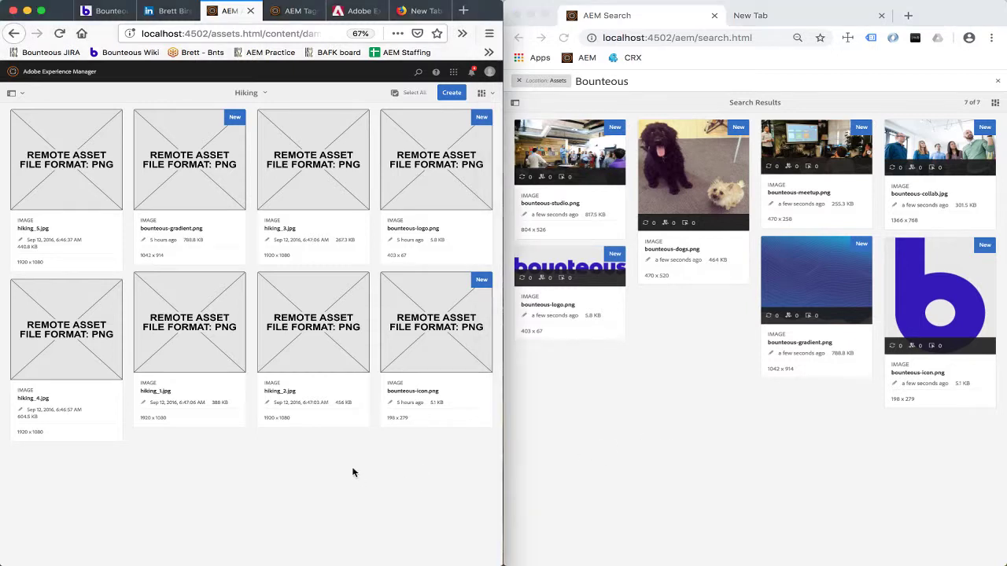
{"action": "key", "text": "super+r"}
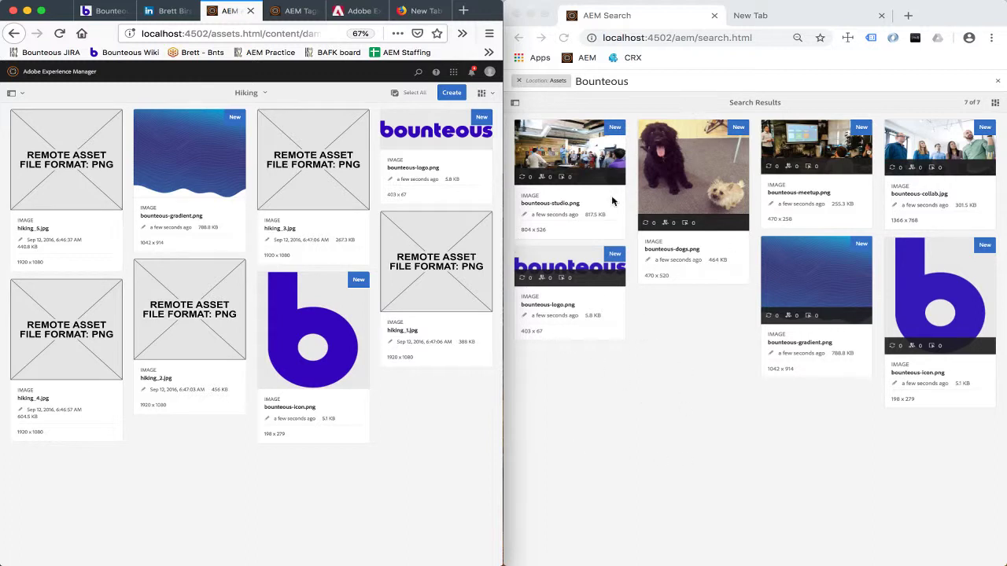
{"action": "left_click", "coordinate": [674, 318]}
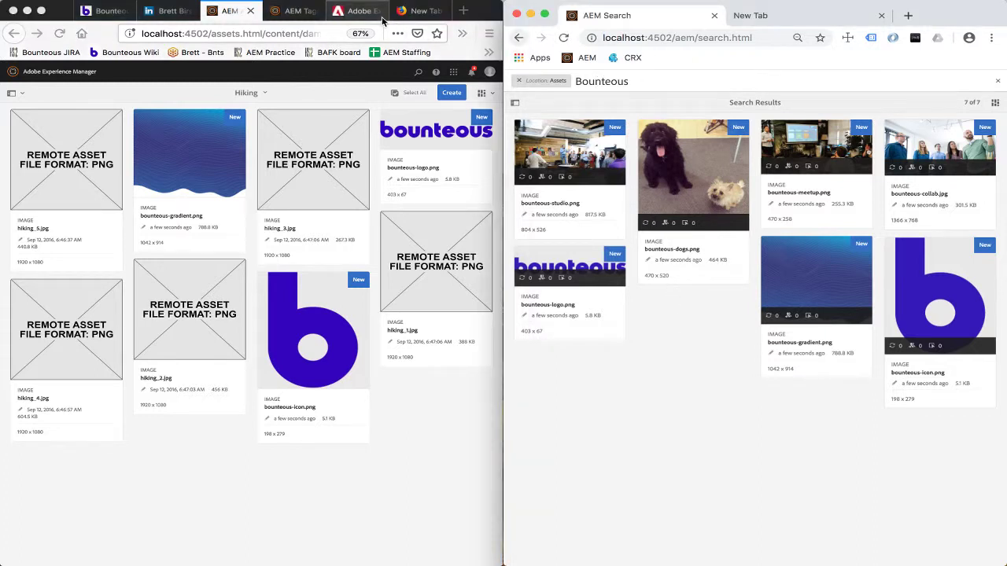
Load we-retail/us/en.html in the left browser's new tab and scroll through its placeholder images.
{"action": "left_click", "coordinate": [415, 12]}
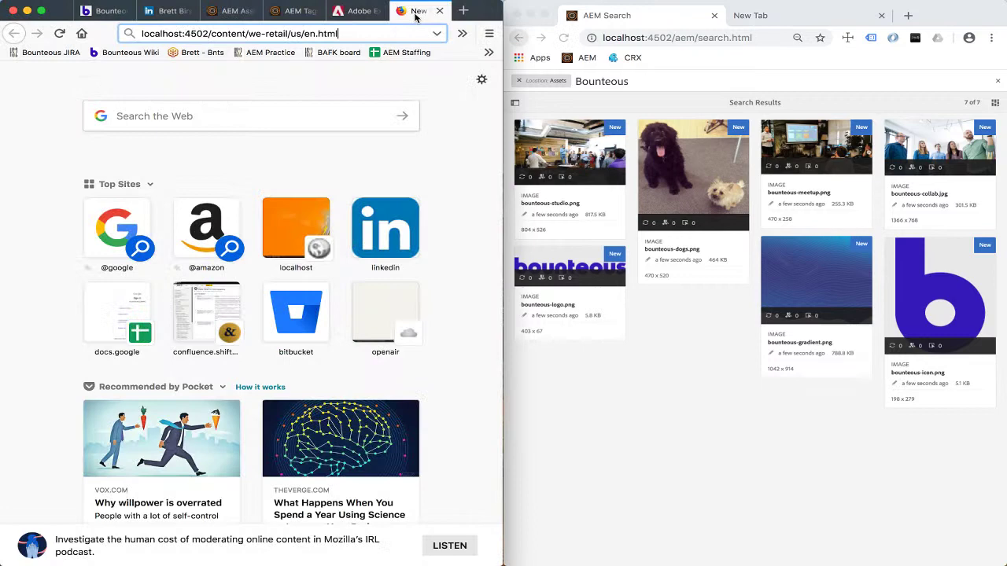
{"action": "key", "text": "Return"}
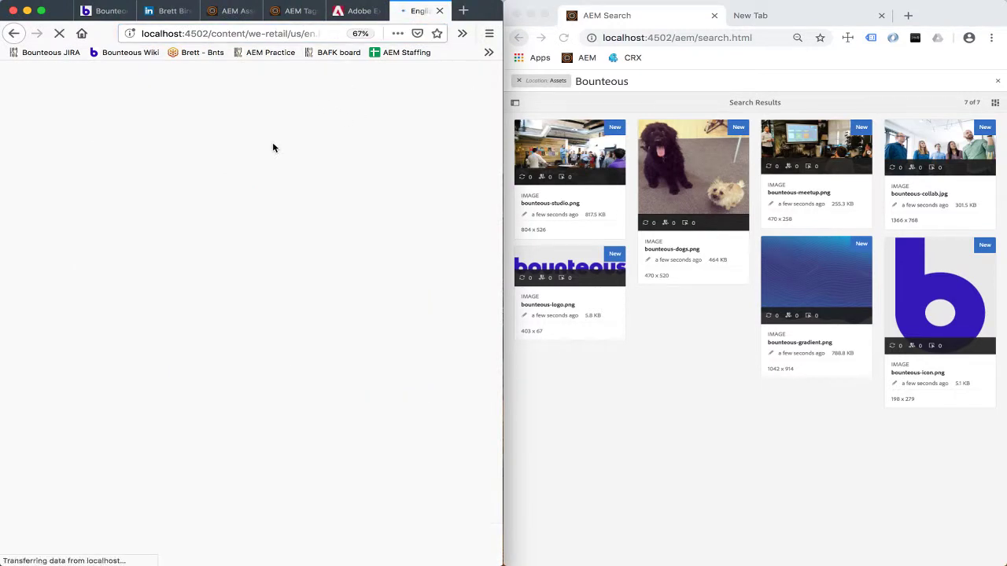
{"action": "scroll", "coordinate": [219, 325], "scroll_direction": "down", "scroll_amount": 5}
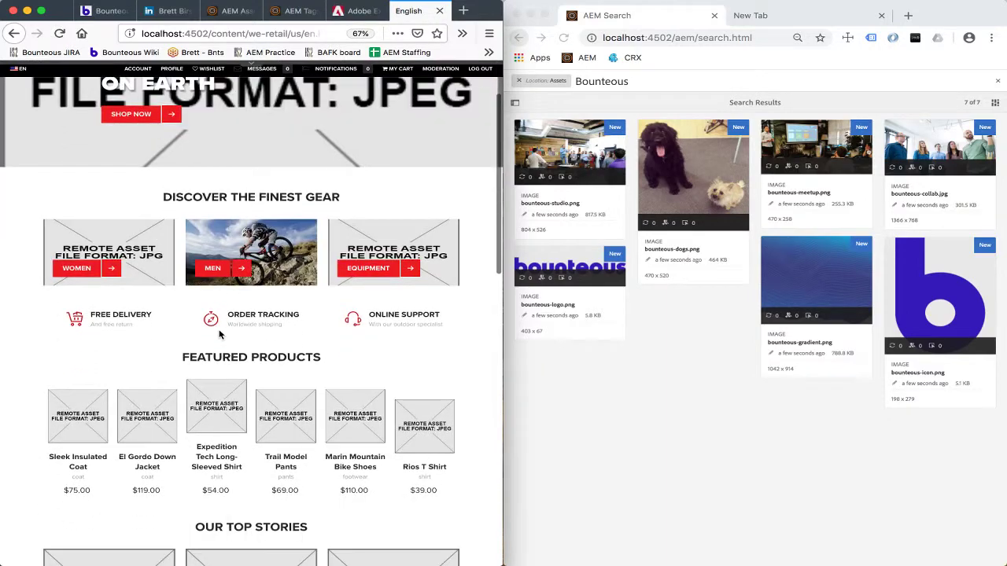
{"action": "scroll", "coordinate": [220, 335], "scroll_direction": "down", "scroll_amount": 8}
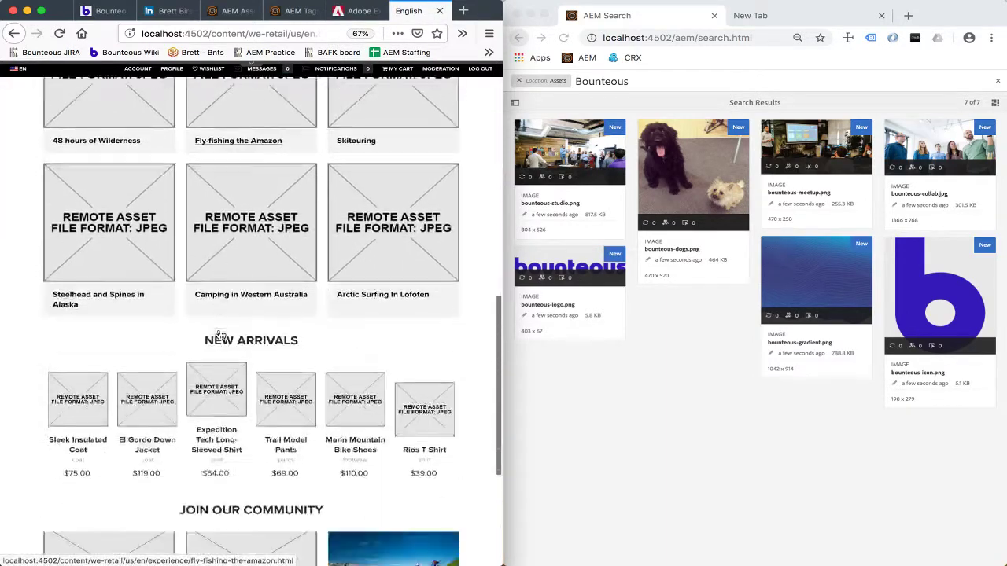
{"action": "scroll", "coordinate": [220, 334], "scroll_direction": "up", "scroll_amount": 13}
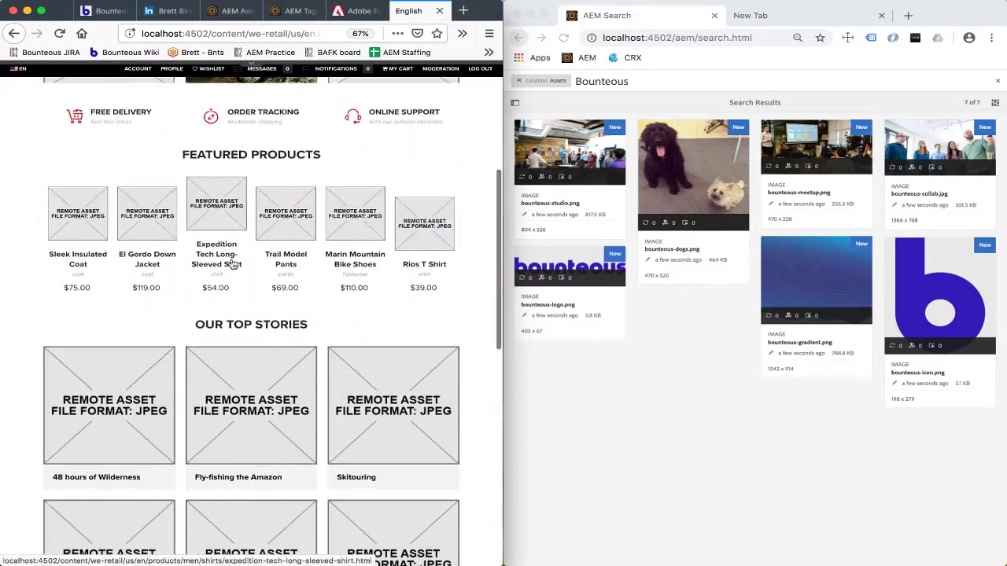
{"action": "scroll", "coordinate": [277, 356], "scroll_direction": "down", "scroll_amount": 10}
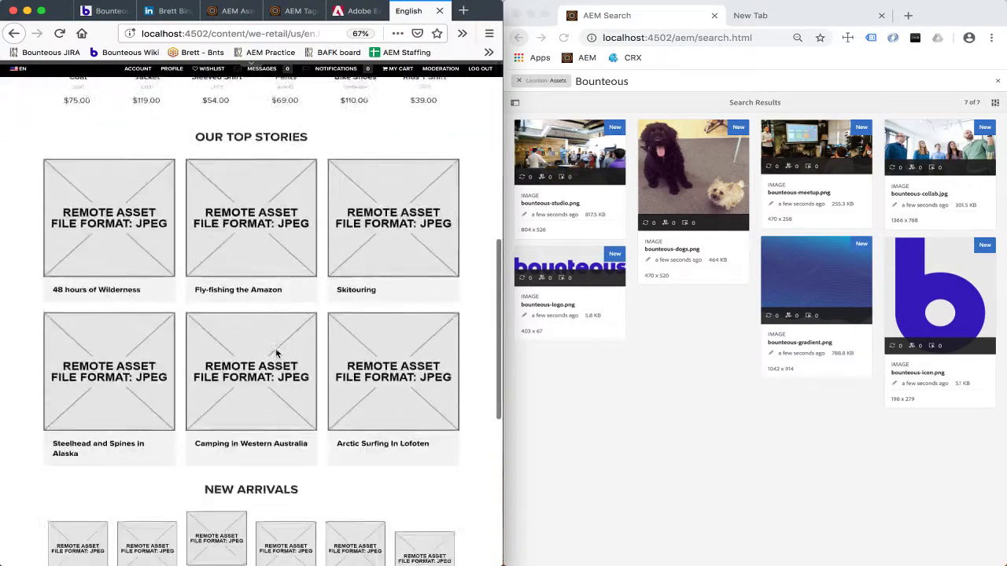
{"action": "scroll", "coordinate": [382, 337], "scroll_direction": "up", "scroll_amount": 12}
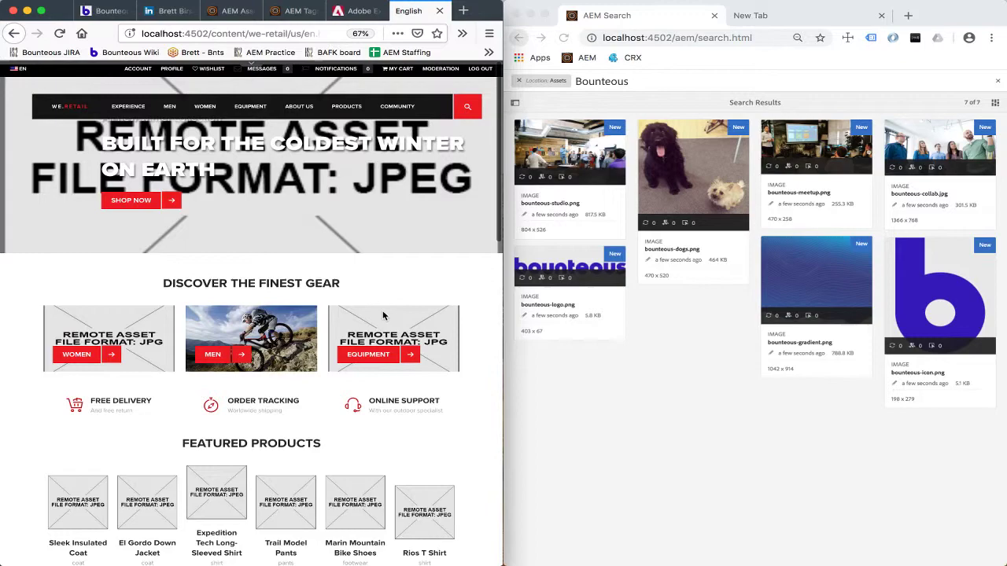
{"action": "scroll", "coordinate": [383, 315], "scroll_direction": "down", "scroll_amount": 5}
{"action": "scroll", "coordinate": [322, 378], "scroll_direction": "down", "scroll_amount": 4}
{"action": "scroll", "coordinate": [322, 380], "scroll_direction": "up", "scroll_amount": 8}
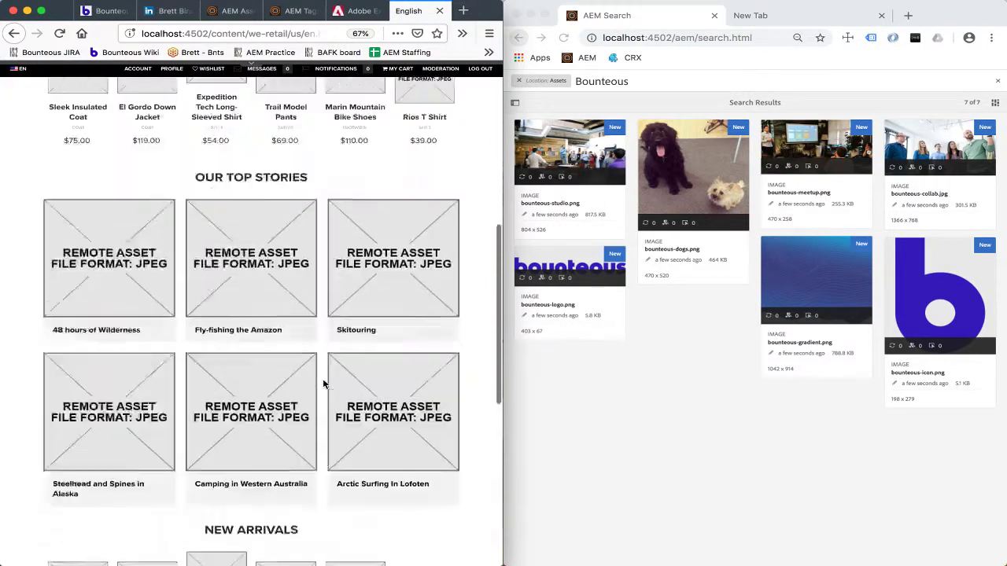
Reload the We.Retail home page and scroll to recheck the images.
{"action": "key", "text": "super+r"}
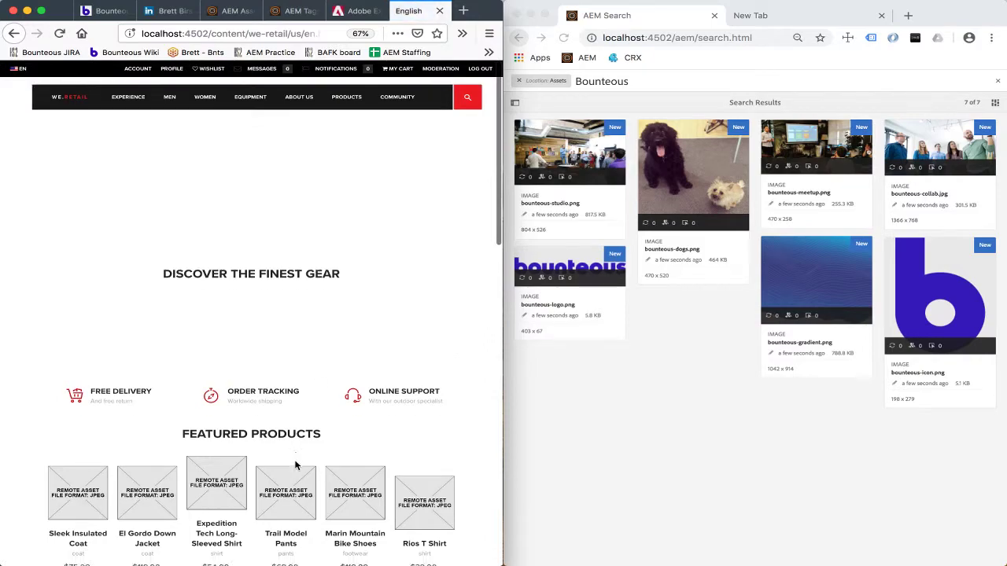
{"action": "scroll", "coordinate": [295, 466], "scroll_direction": "down", "scroll_amount": 6}
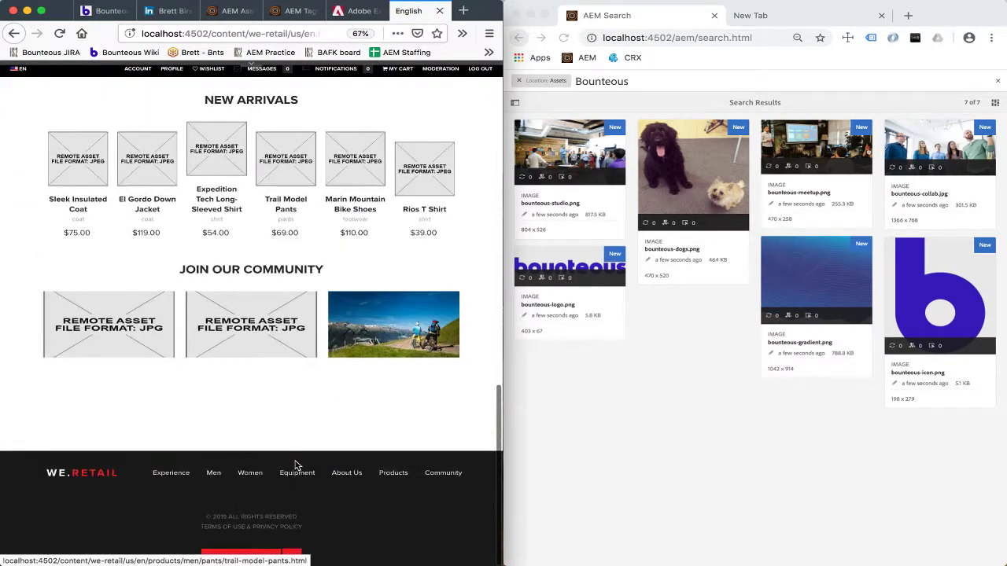
{"action": "scroll", "coordinate": [295, 465], "scroll_direction": "up", "scroll_amount": 4}
{"action": "scroll", "coordinate": [296, 464], "scroll_direction": "up", "scroll_amount": 3}
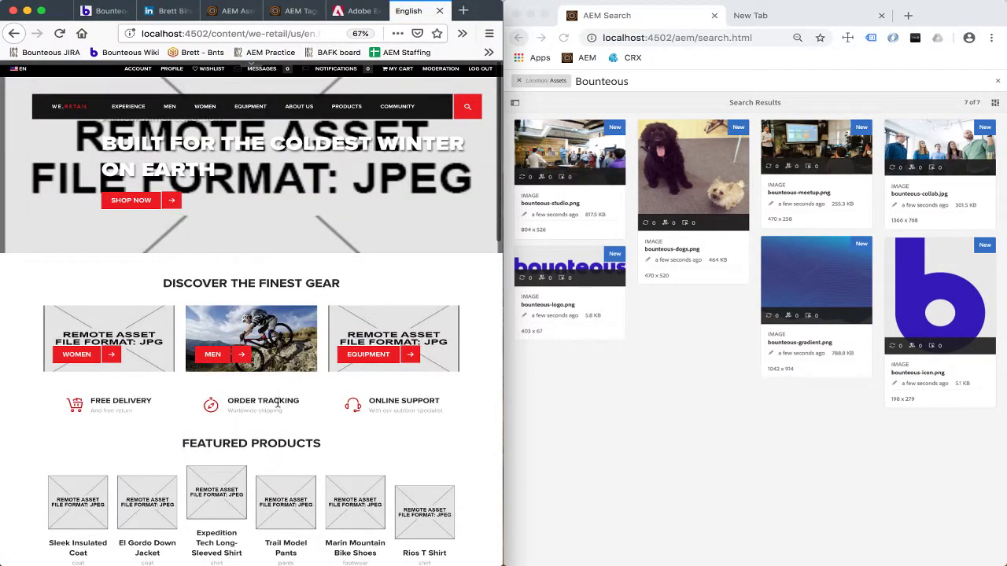
{"action": "left_click", "coordinate": [750, 17]}
{"action": "key", "text": "Return"}
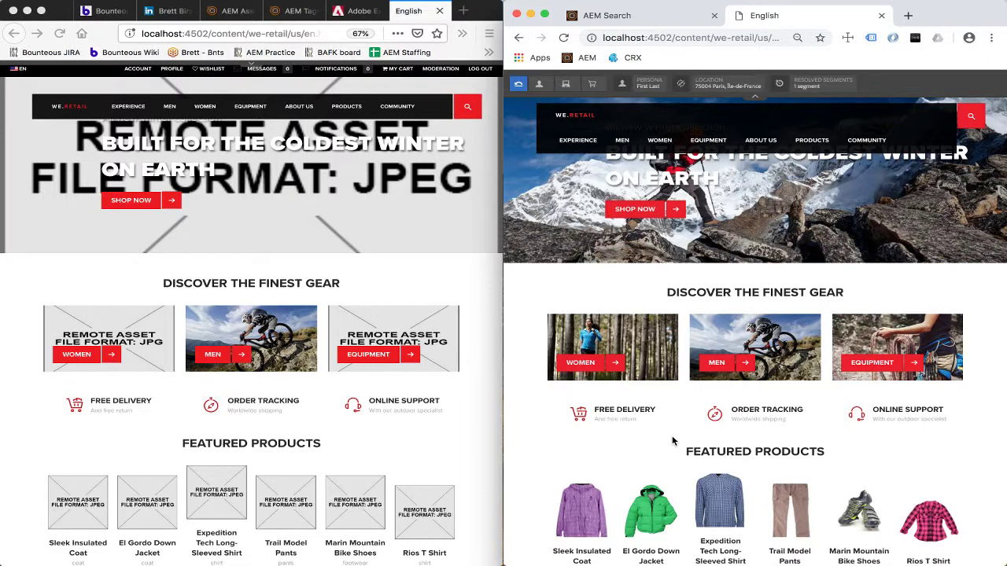
{"action": "scroll", "coordinate": [673, 441], "scroll_direction": "down", "scroll_amount": 10}
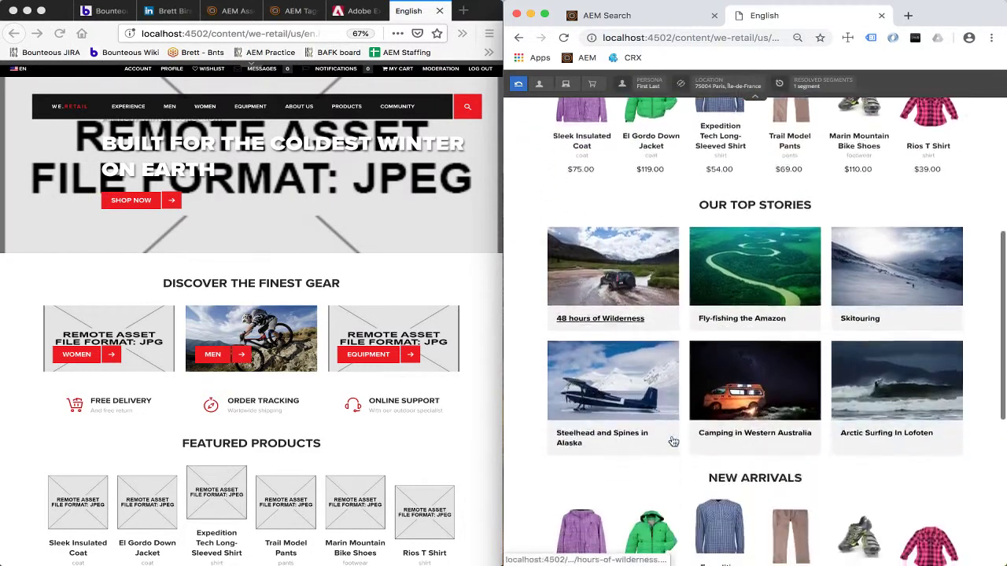
{"action": "scroll", "coordinate": [672, 441], "scroll_direction": "down", "scroll_amount": 3}
{"action": "scroll", "coordinate": [672, 441], "scroll_direction": "up", "scroll_amount": 6}
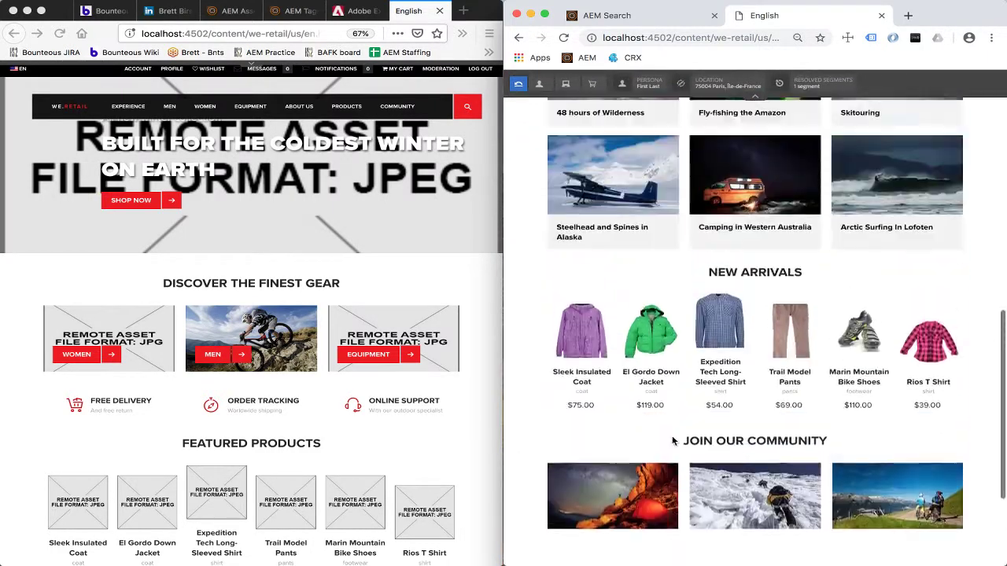
{"action": "scroll", "coordinate": [672, 442], "scroll_direction": "up", "scroll_amount": 8}
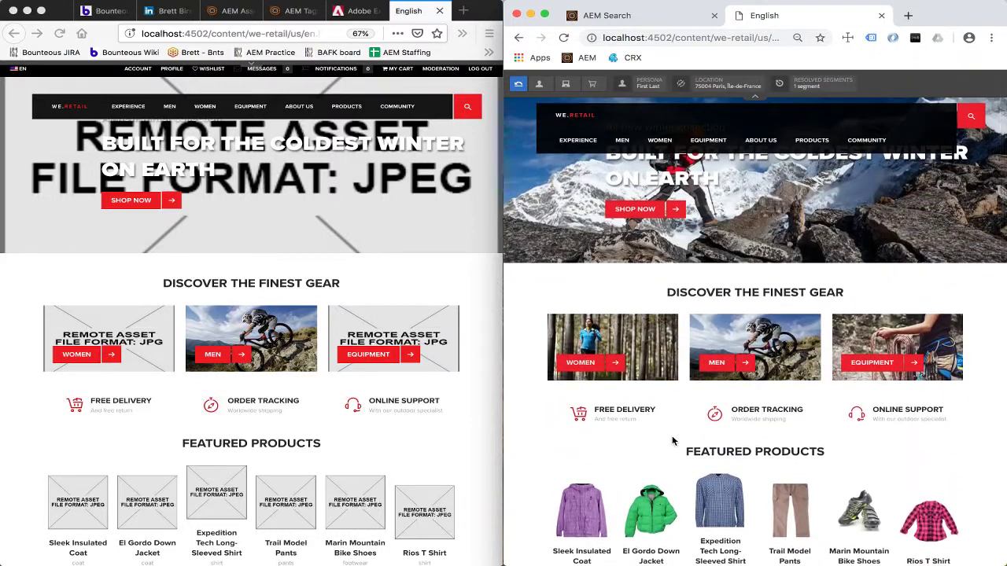
{"action": "scroll", "coordinate": [672, 441], "scroll_direction": "down", "scroll_amount": 3}
{"action": "scroll", "coordinate": [673, 442], "scroll_direction": "down", "scroll_amount": 8}
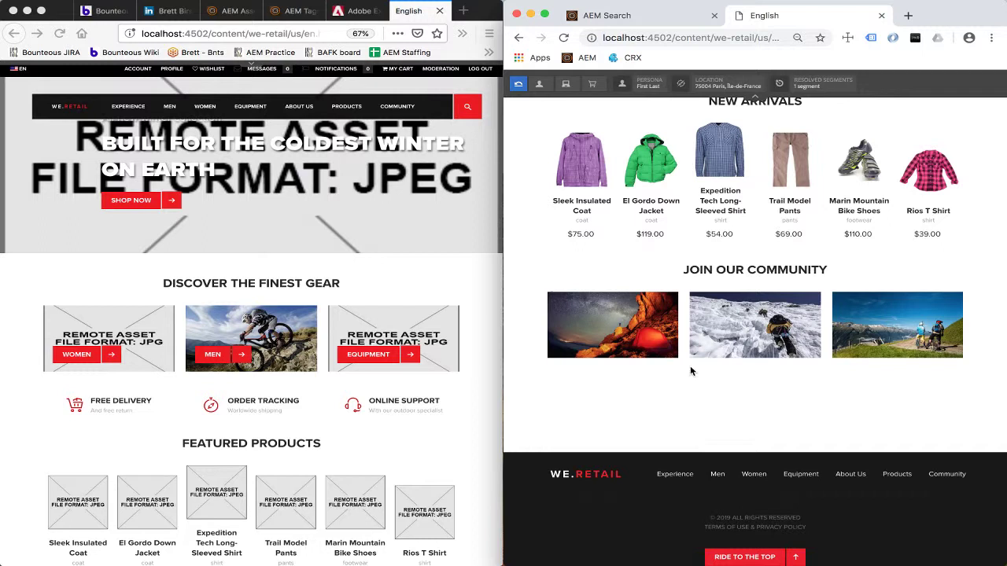
Reload the left We.Retail English page and scroll to confirm the hero, gear and product photos now appear.
{"action": "left_click", "coordinate": [333, 281]}
{"action": "key", "text": "super+r"}
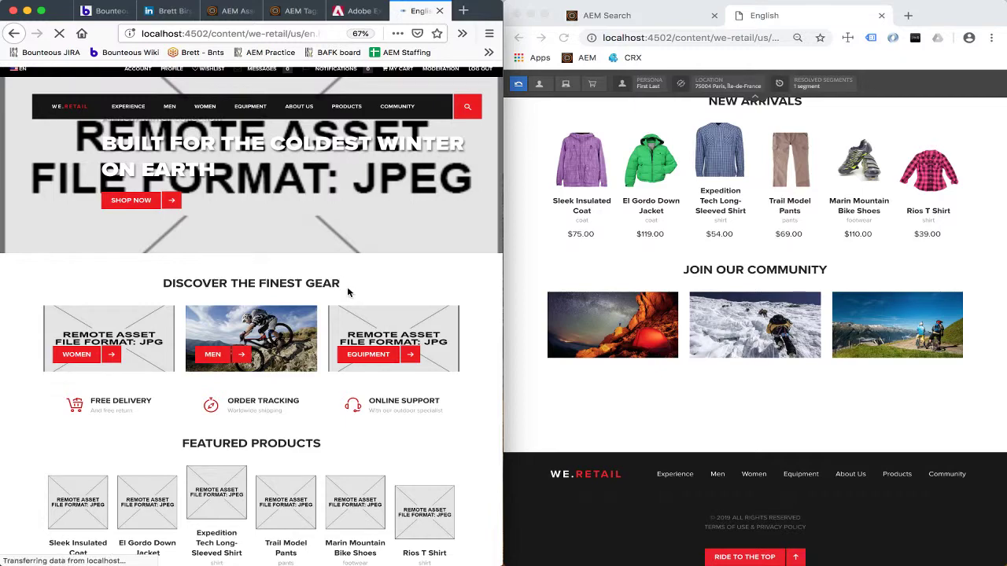
{"action": "scroll", "coordinate": [342, 310], "scroll_direction": "down", "scroll_amount": 5}
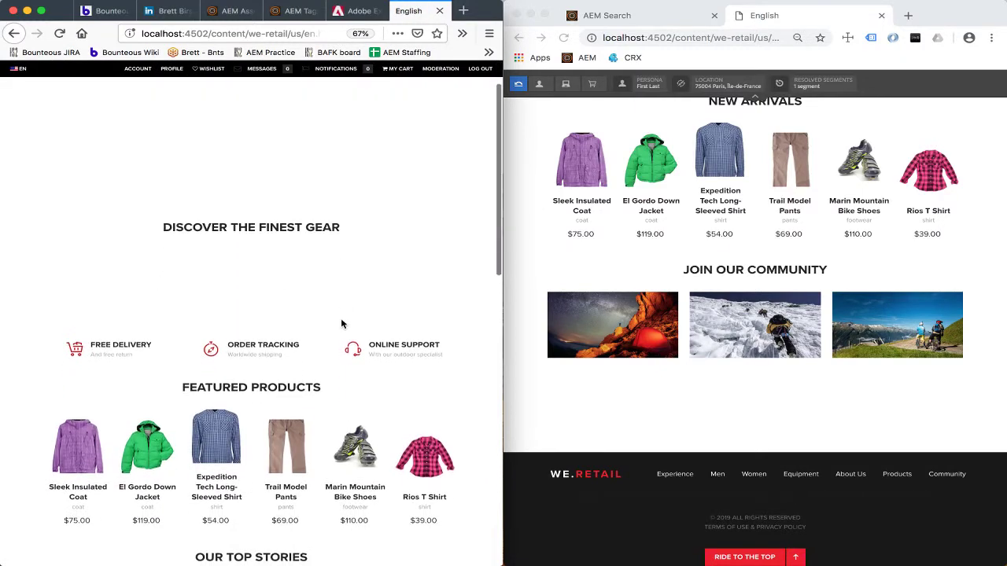
{"action": "scroll", "coordinate": [341, 318], "scroll_direction": "up", "scroll_amount": 5}
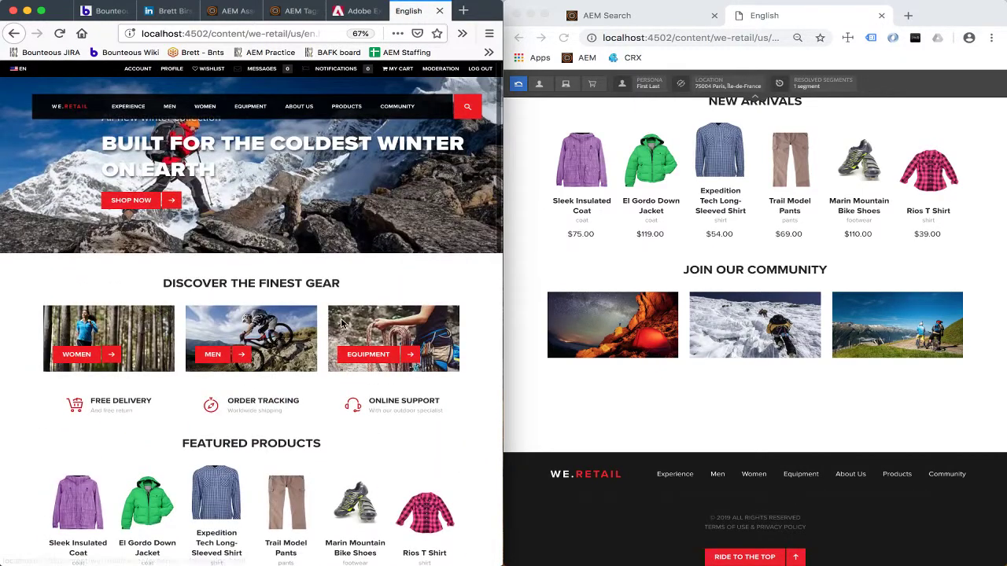
{"action": "scroll", "coordinate": [341, 317], "scroll_direction": "down", "scroll_amount": 1}
{"action": "scroll", "coordinate": [342, 323], "scroll_direction": "down", "scroll_amount": 10}
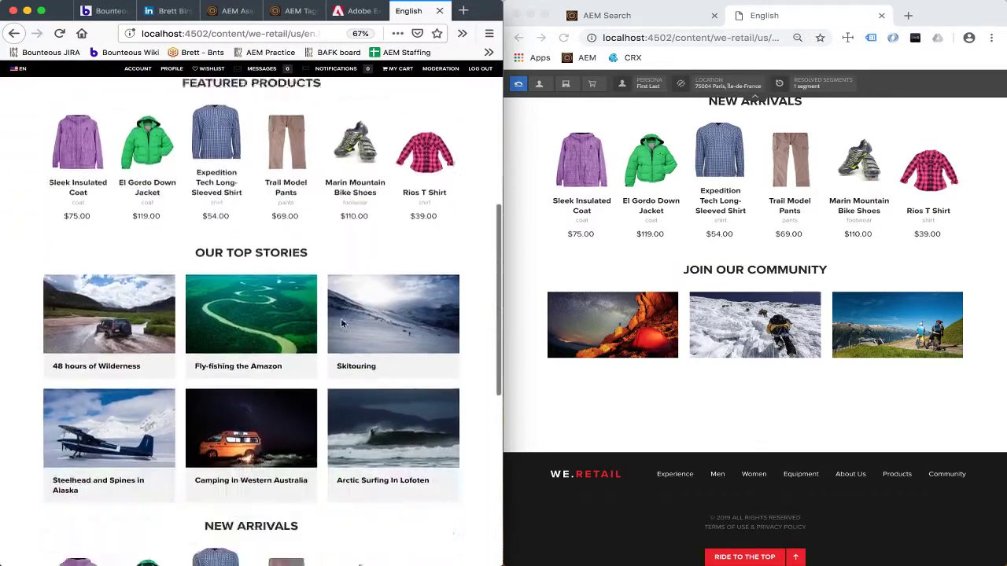
{"action": "scroll", "coordinate": [341, 323], "scroll_direction": "up", "scroll_amount": 10}
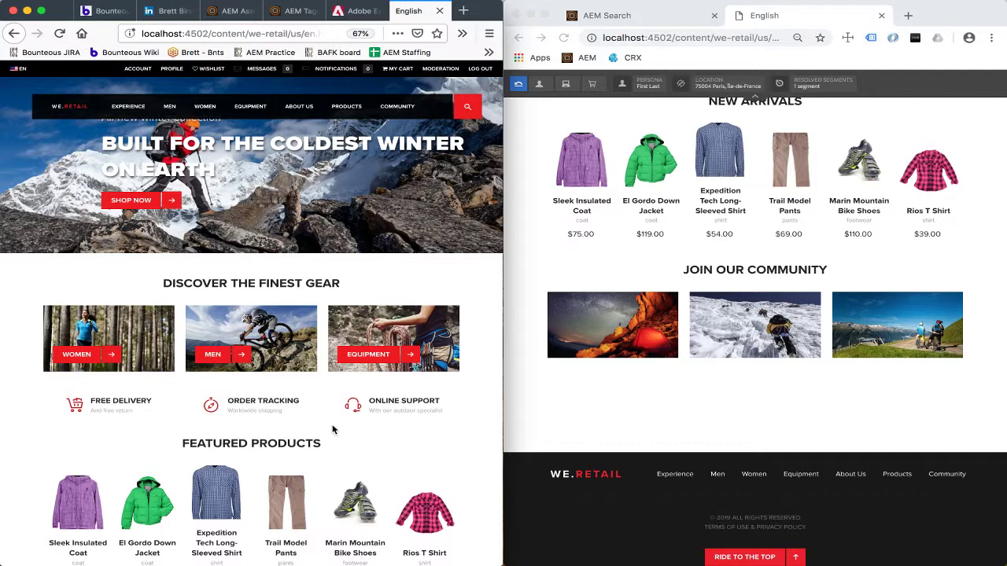
Navigate Assets from English to Activities > Water Sports and refresh the listing of three swimming placeholders.
{"action": "left_click", "coordinate": [761, 39]}
{"action": "left_click", "coordinate": [222, 12]}
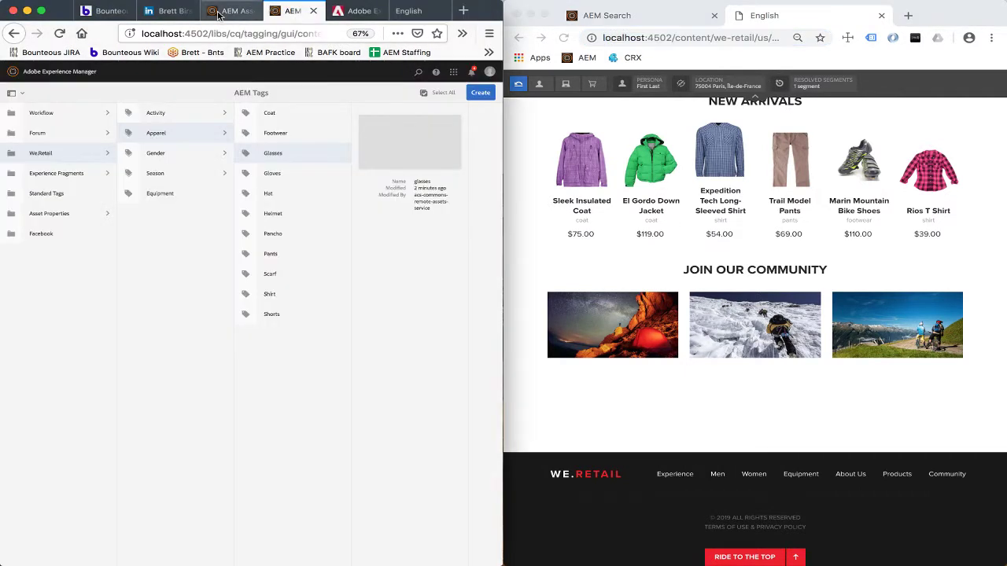
{"action": "left_click", "coordinate": [256, 94]}
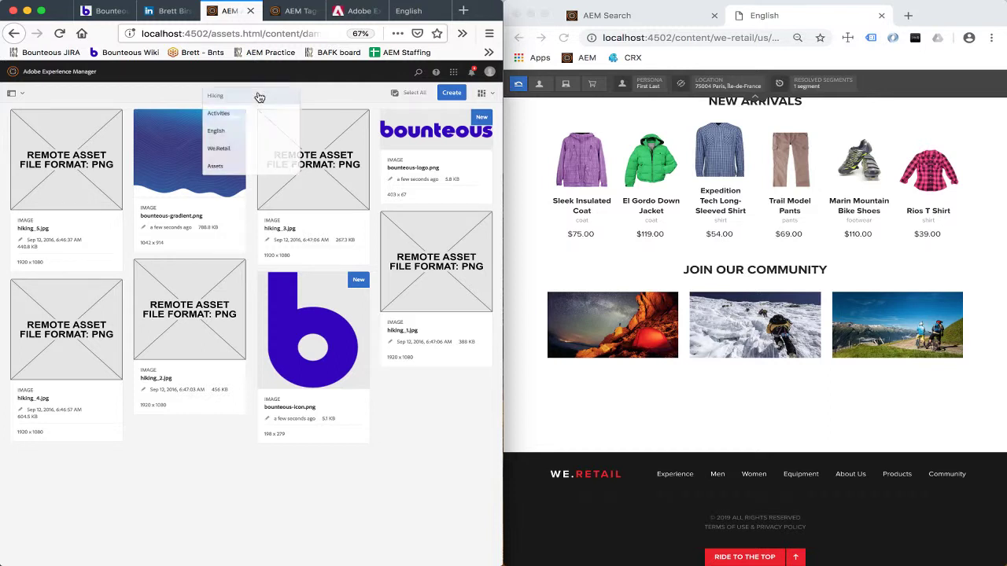
{"action": "left_click", "coordinate": [231, 131]}
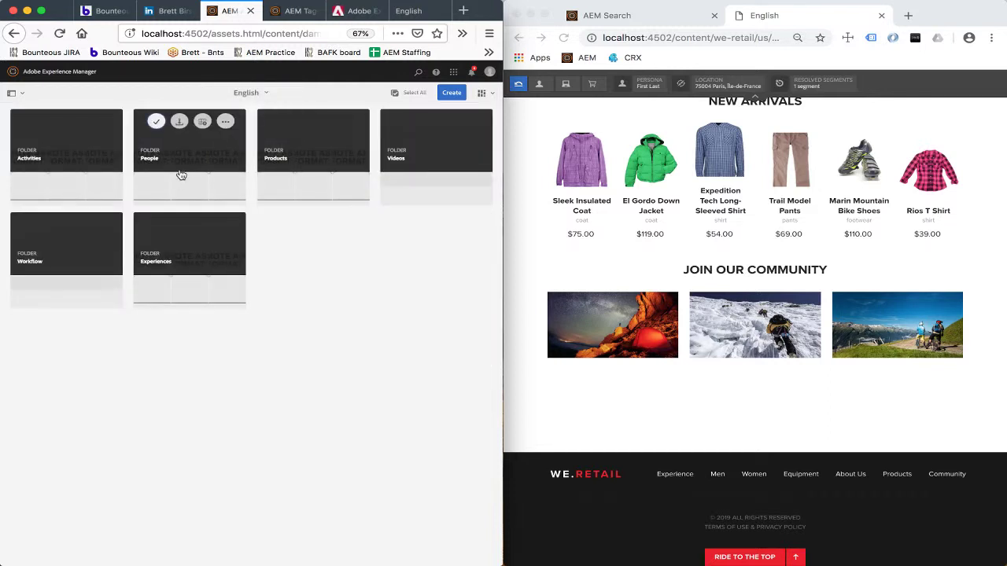
{"action": "left_click", "coordinate": [86, 164]}
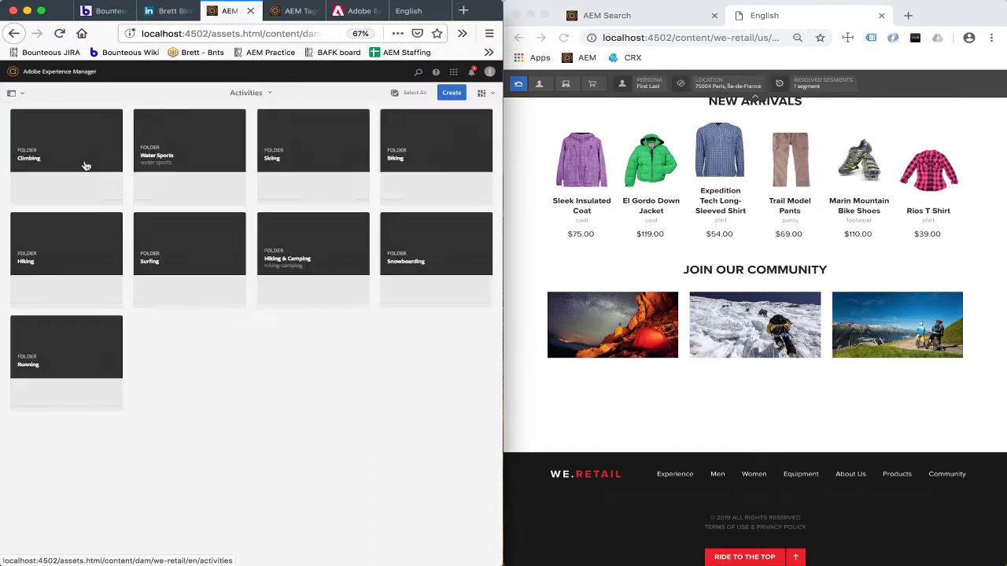
{"action": "left_click", "coordinate": [197, 171]}
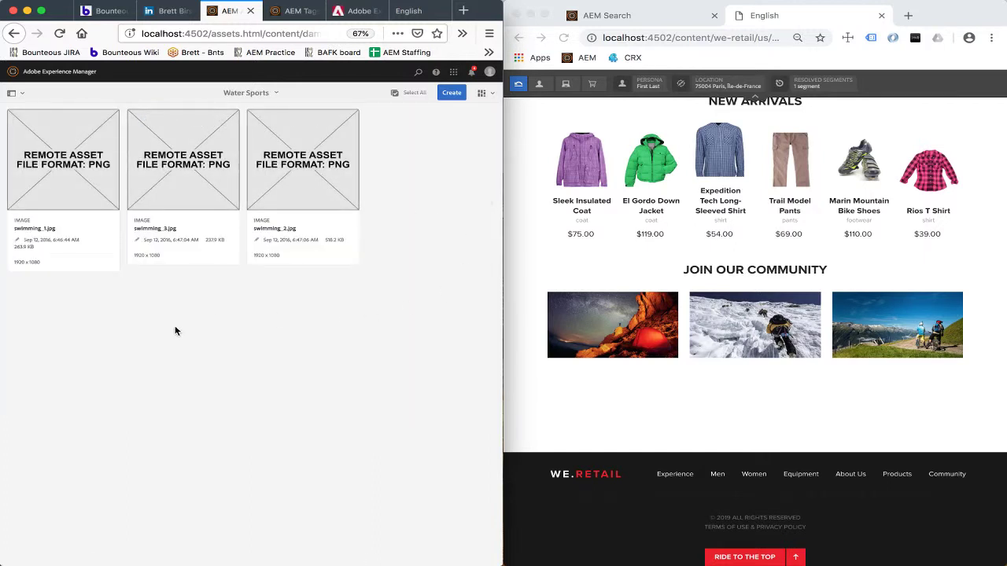
{"action": "left_click", "coordinate": [333, 164]}
{"action": "left_click", "coordinate": [714, 40]}
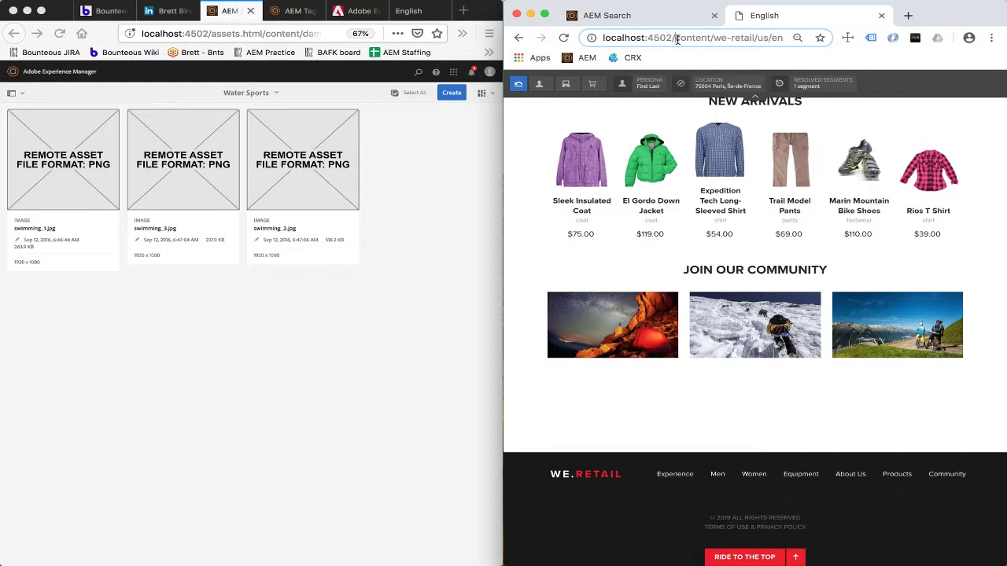
Open the We.Retail English page in the page editor by inserting editor.html/ into the URL.
{"action": "left_click", "coordinate": [676, 39]}
{"action": "type", "text": "ediytor"}
{"action": "key", "text": "BackSpace"}
{"action": "key", "text": "BackSpace"}
{"action": "key", "text": "BackSpace"}
{"action": "key", "text": "BackSpace"}
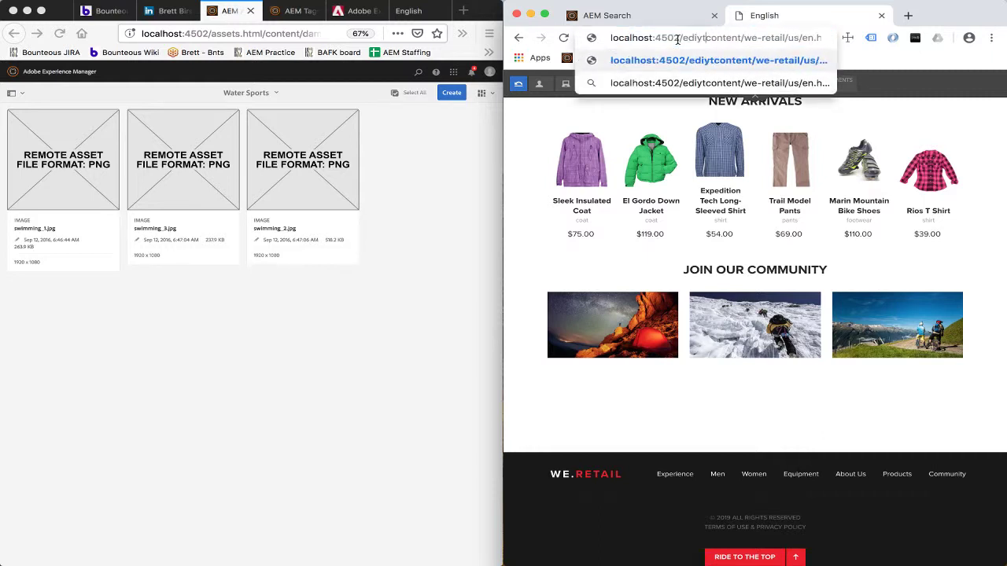
{"action": "type", "text": "tor.h"}
{"action": "type", "text": "tml"}
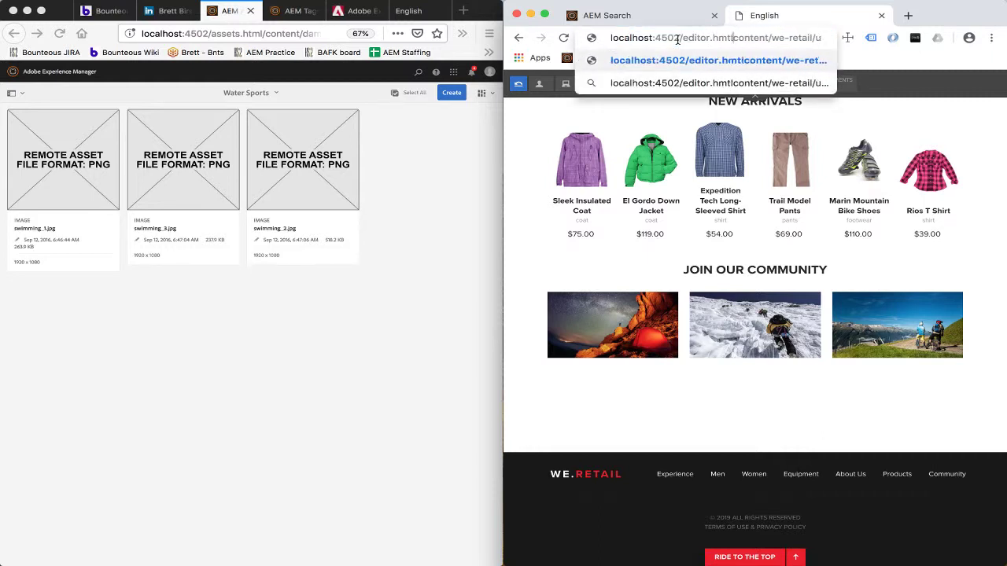
{"action": "type", "text": "/"}
{"action": "key", "text": "Return"}
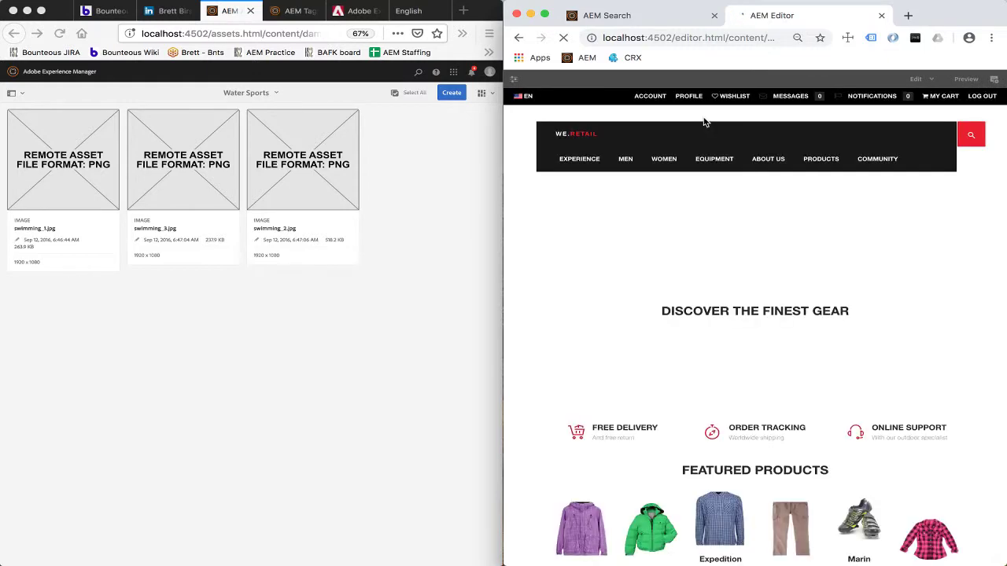
Filter the Assets side panel by 'swimming' to show swimming_1, swimming_2 and swimming_3.
{"action": "left_click", "coordinate": [519, 81]}
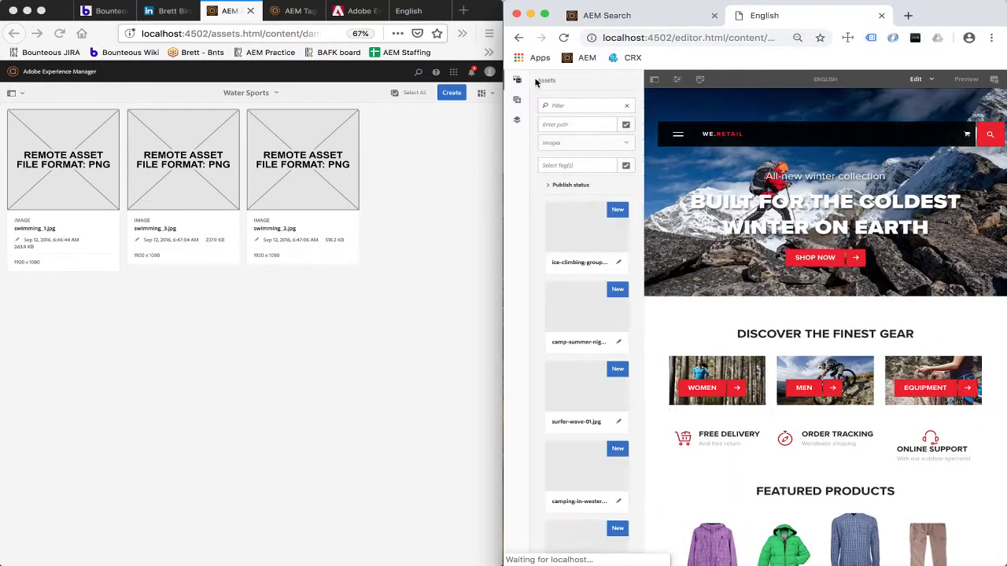
{"action": "left_click", "coordinate": [567, 105]}
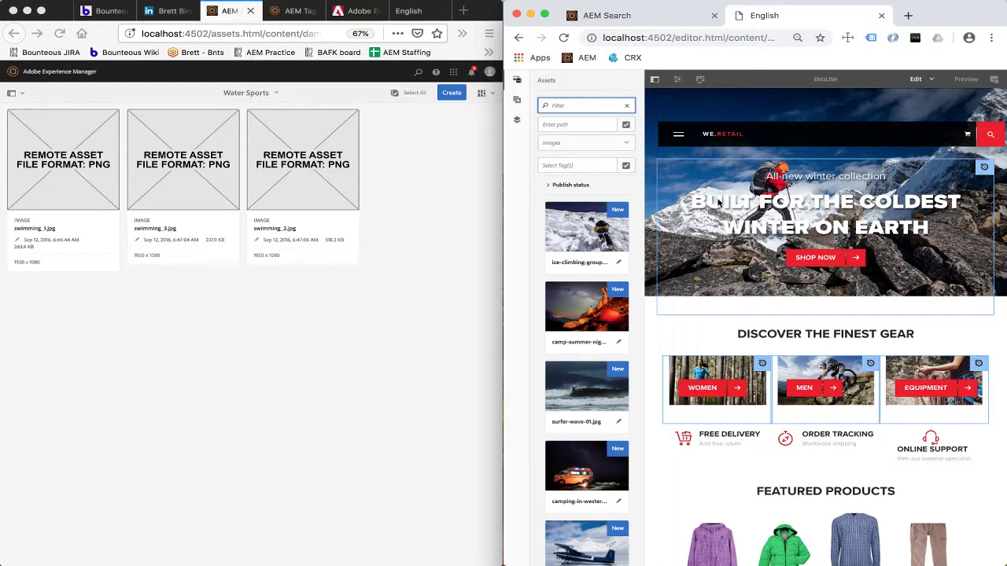
{"action": "type", "text": "swimming"}
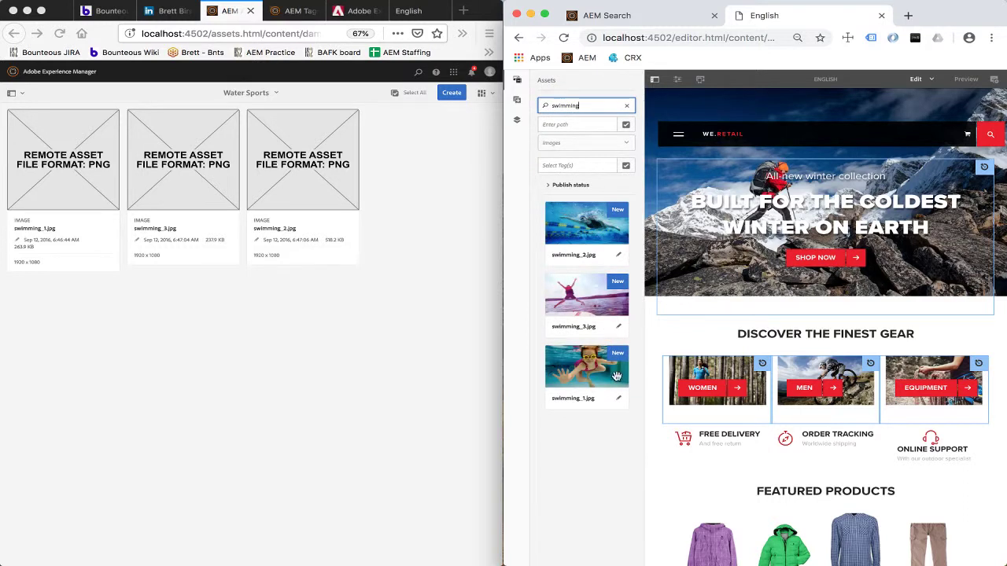
Reload the left browser's Water Sports folder so the three swimming images show real thumbnails.
{"action": "left_click", "coordinate": [299, 340]}
{"action": "key", "text": "super+r"}
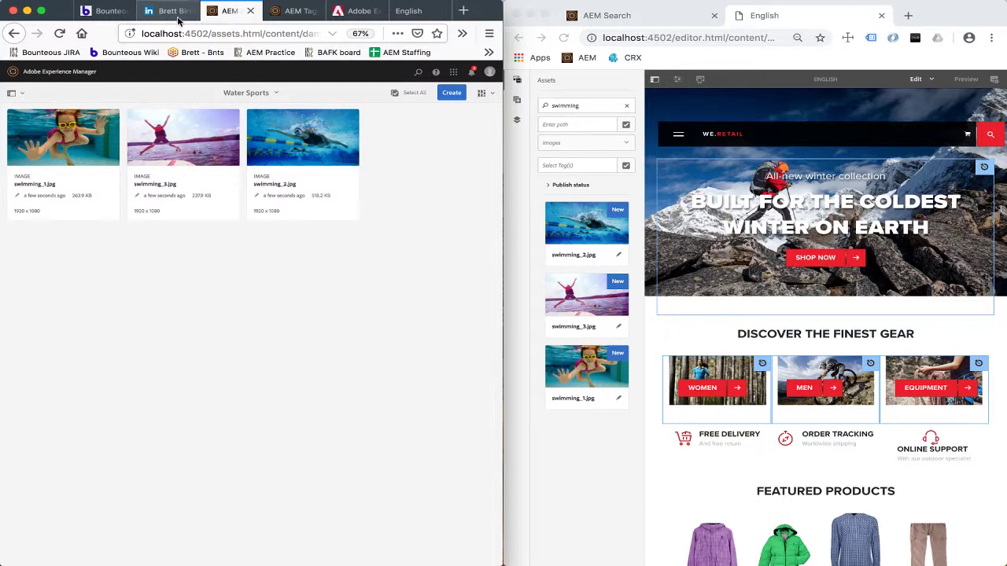
Show the presenter's LinkedIn profile in the left browser.
{"action": "left_click", "coordinate": [178, 21]}
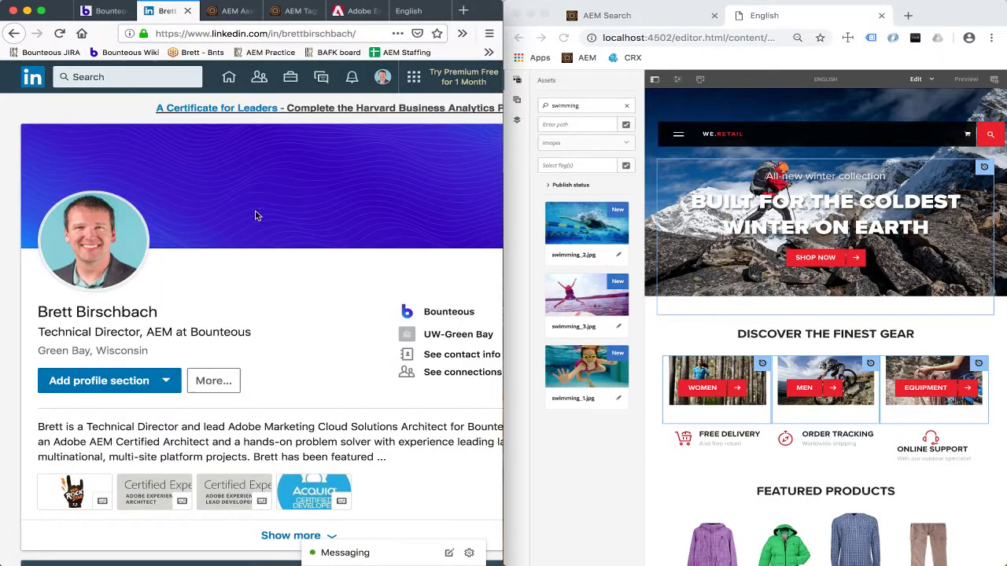